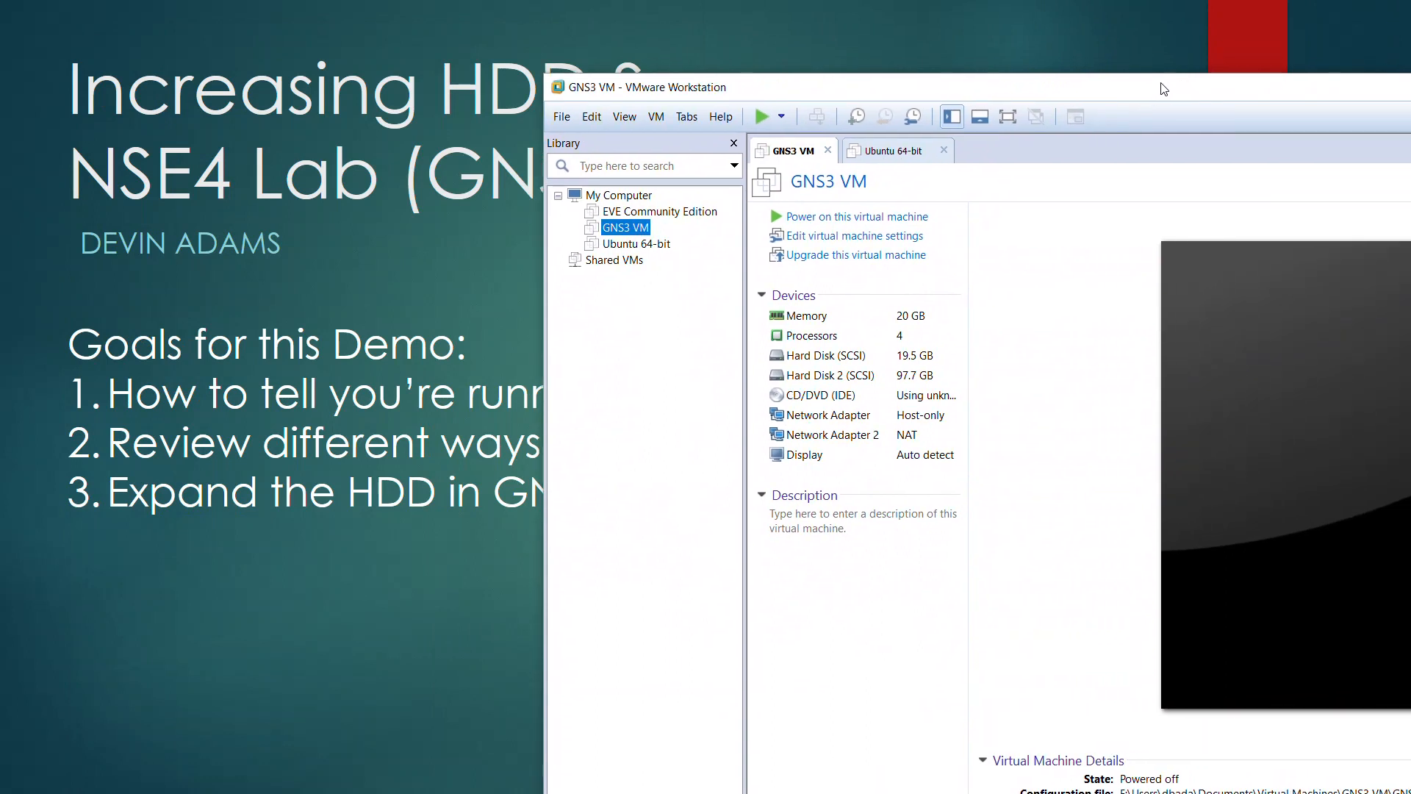
Open the GNS3 VM's hardware settings for Hard Disk 2 (SCSI)
left_click_drag(1164, 89, 695, 64)
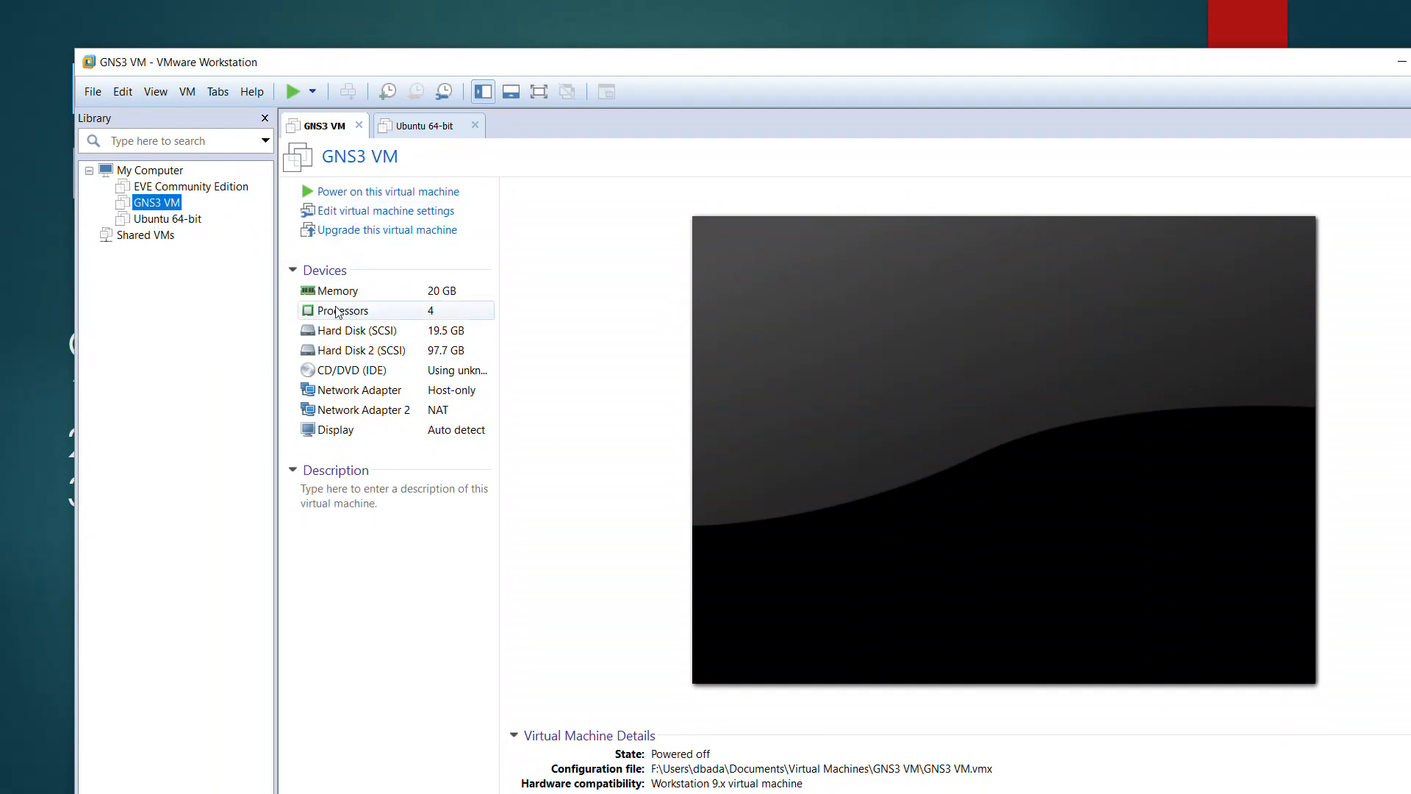
left_click_drag(357, 62, 285, 96)
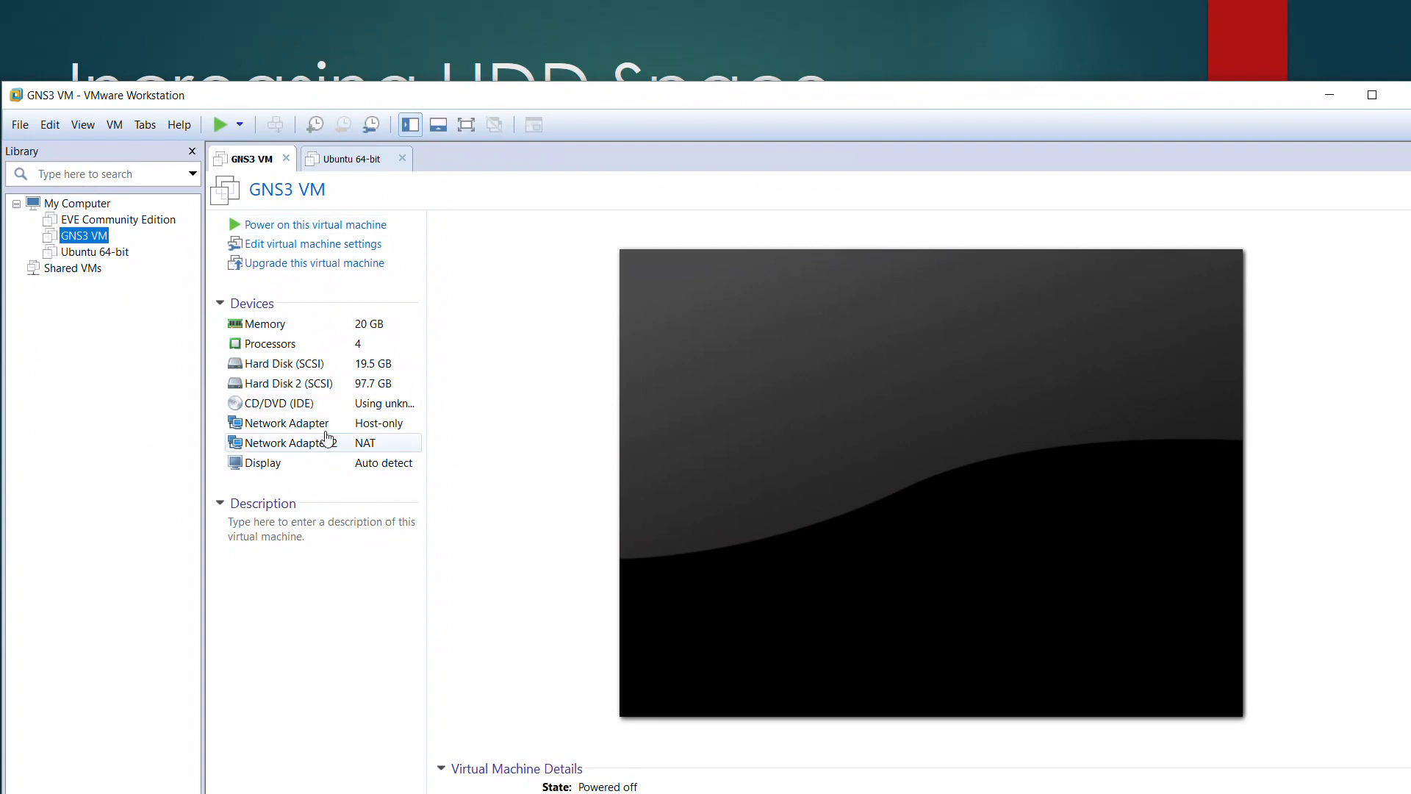
left_click(322, 385)
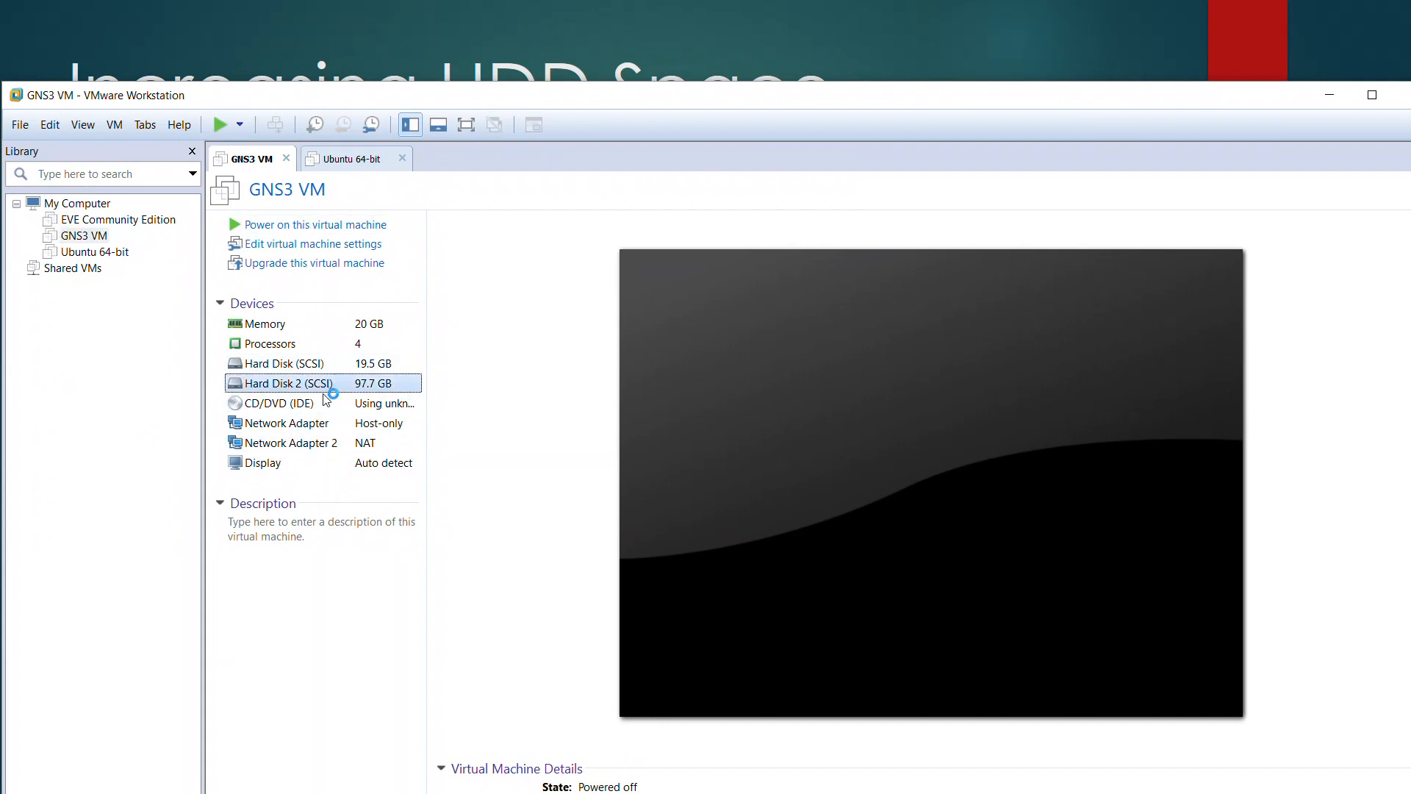
double_click(326, 390)
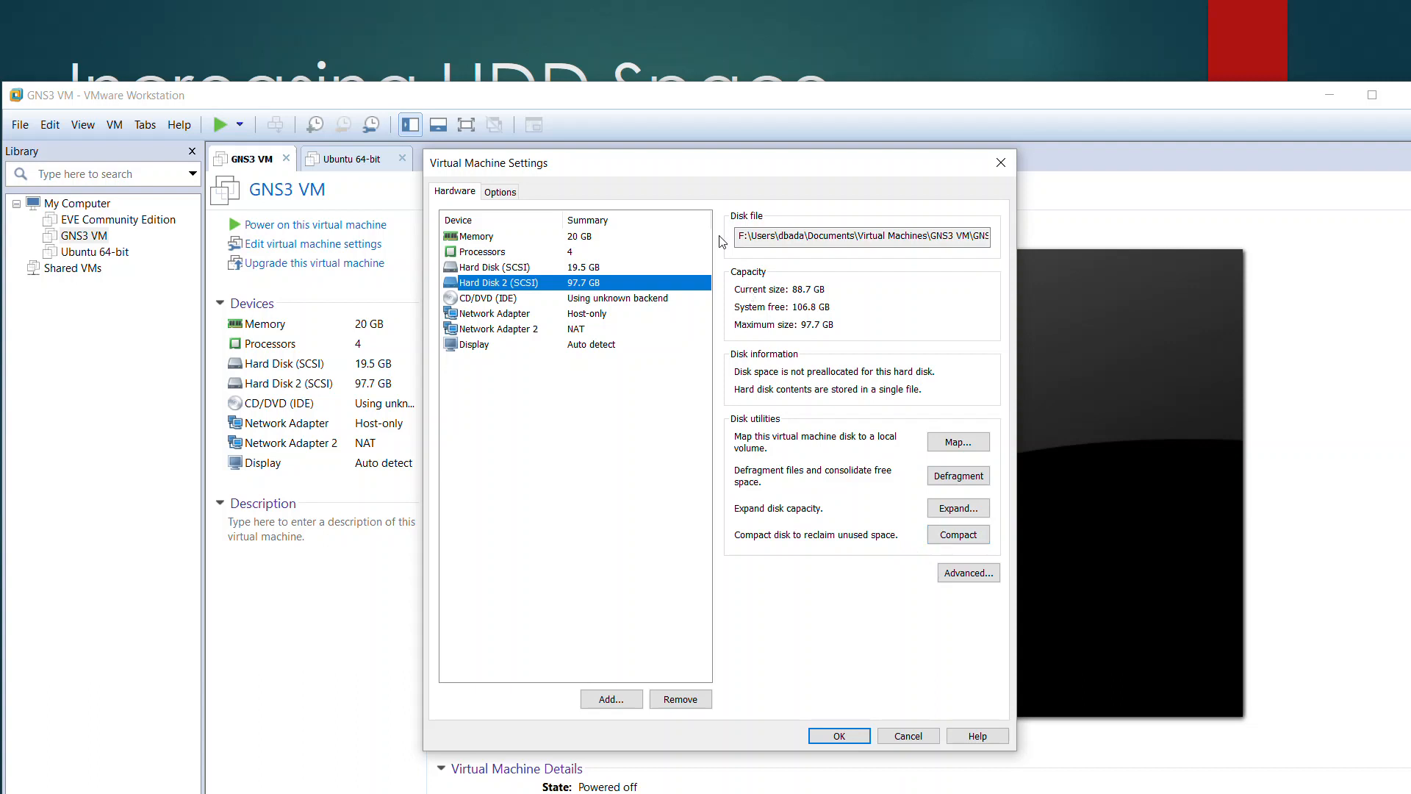
left_click_drag(716, 164, 444, 180)
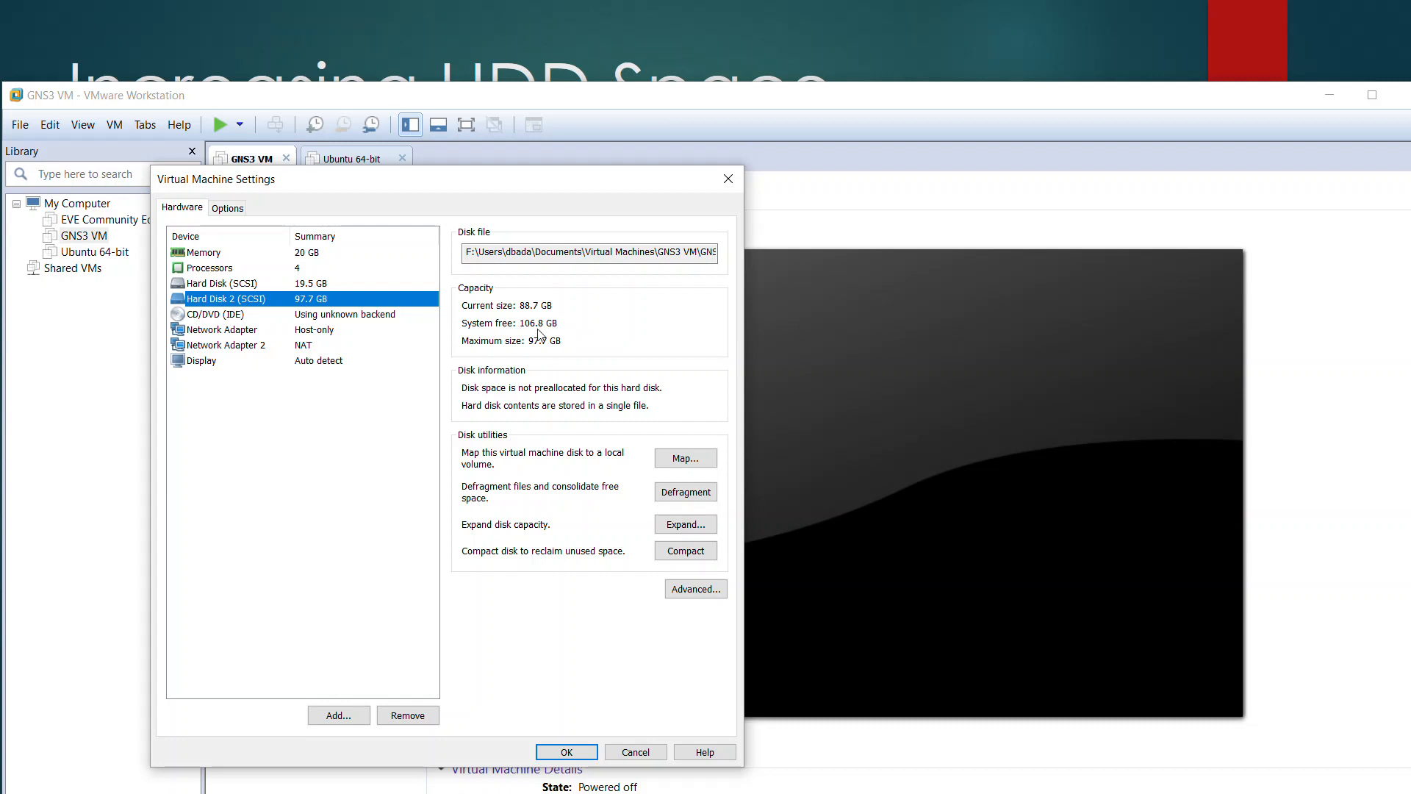
left_click_drag(483, 183, 508, 153)
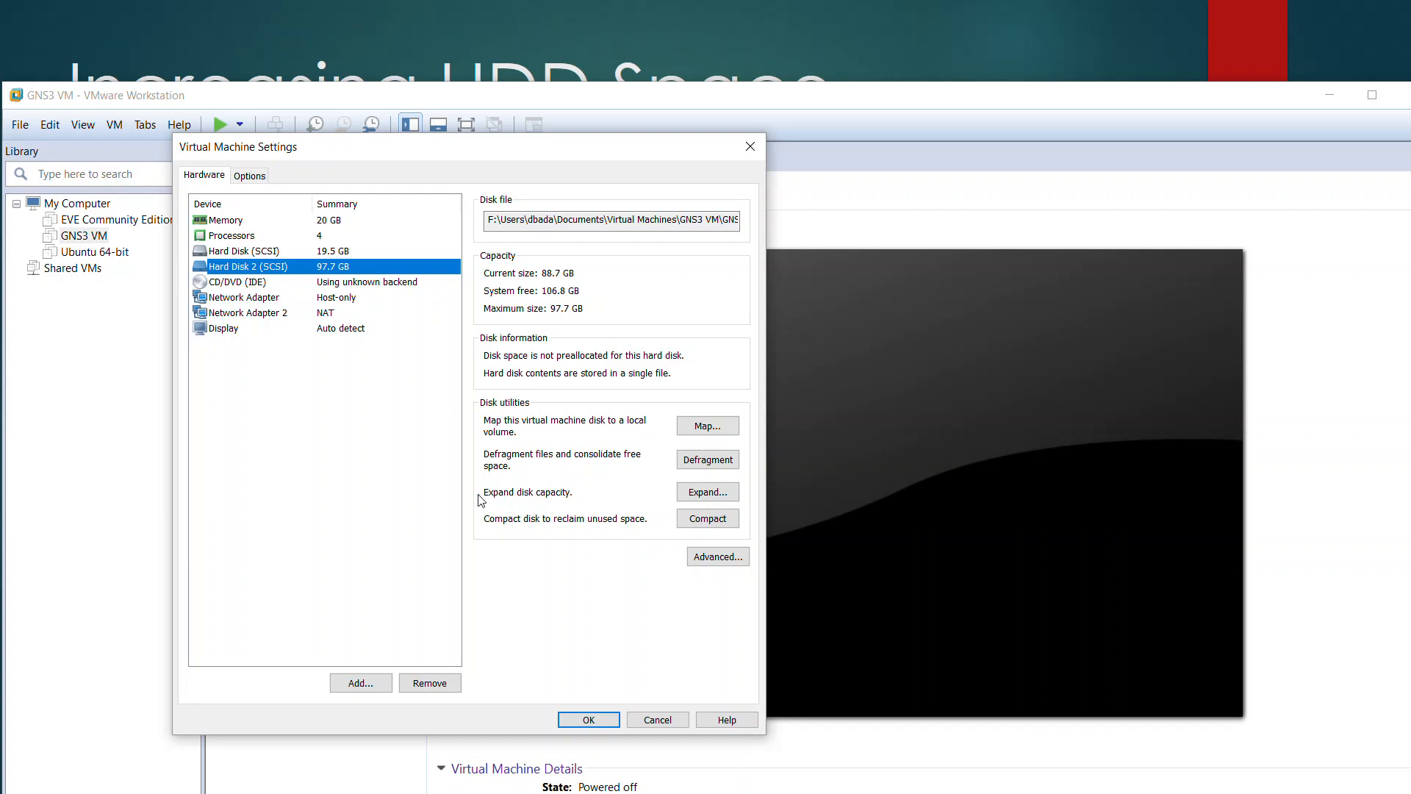
Expand the GNS3 VM's Hard Disk 2 to a maximum size of 150.7 GB and close the settings
left_click(720, 499)
left_click(525, 409)
left_click(524, 409)
left_click(524, 409)
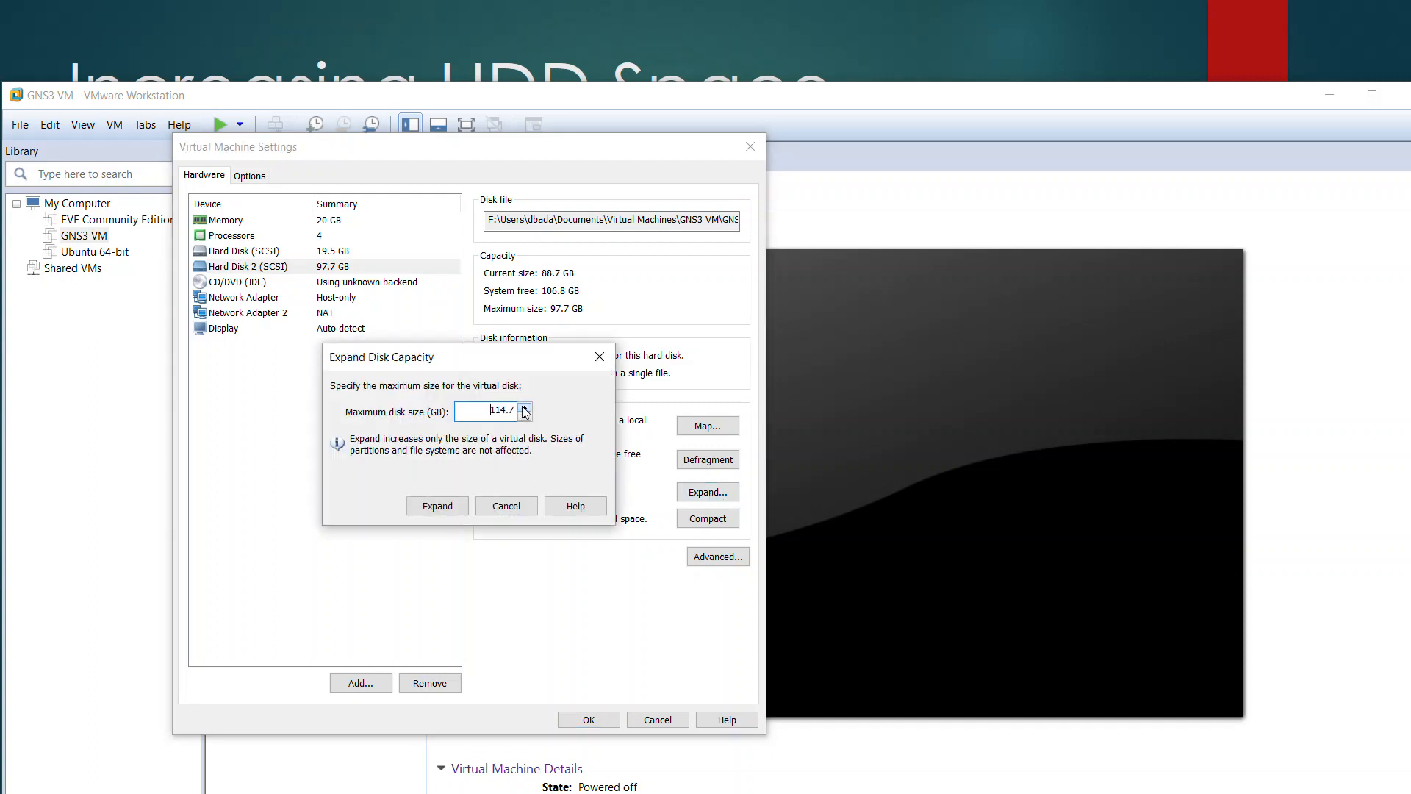
left_click(524, 409)
left_click(525, 409)
left_click(525, 409)
left_click(525, 409)
left_click(525, 408)
left_click(525, 408)
left_click(524, 409)
left_click(525, 409)
left_click(525, 408)
left_click(437, 507)
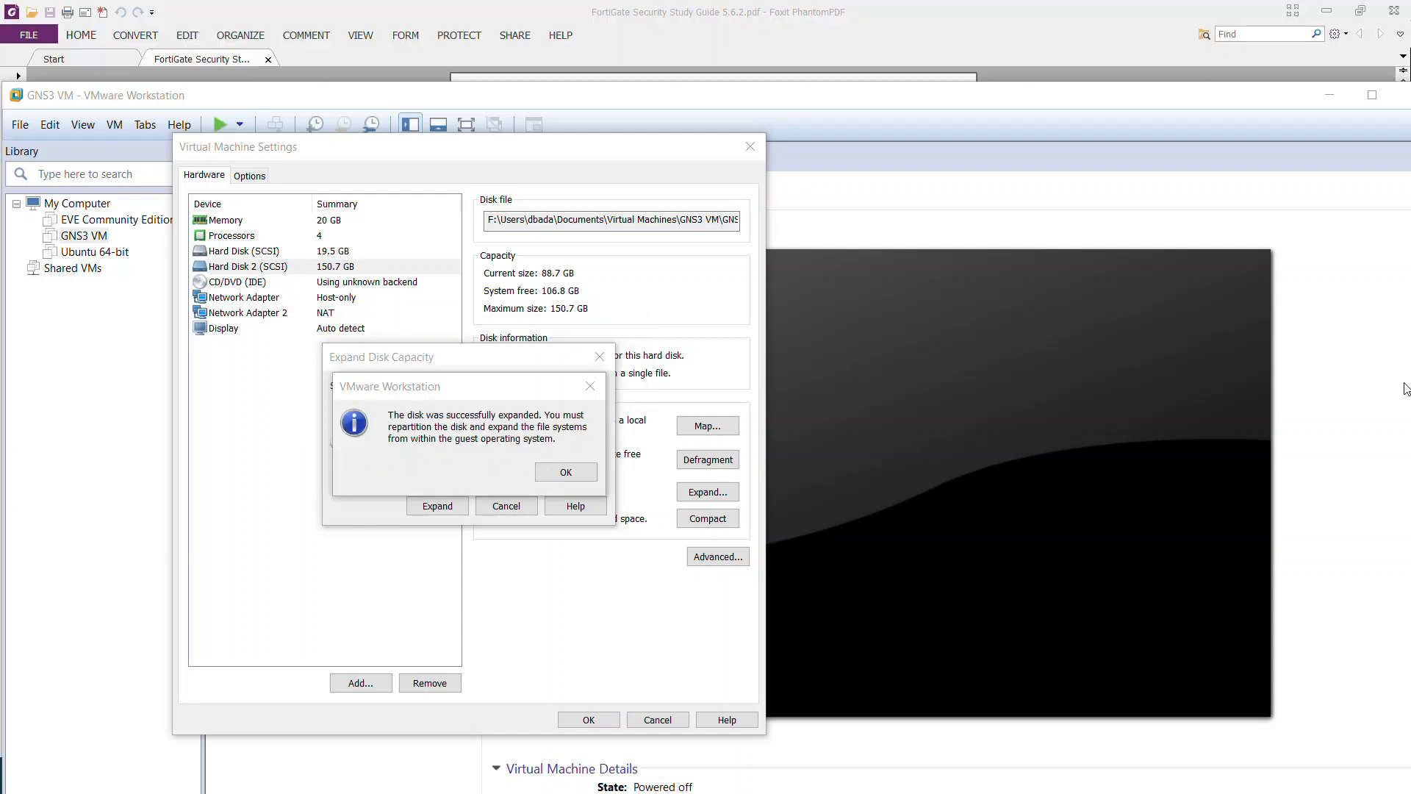
left_click_drag(454, 398, 526, 274)
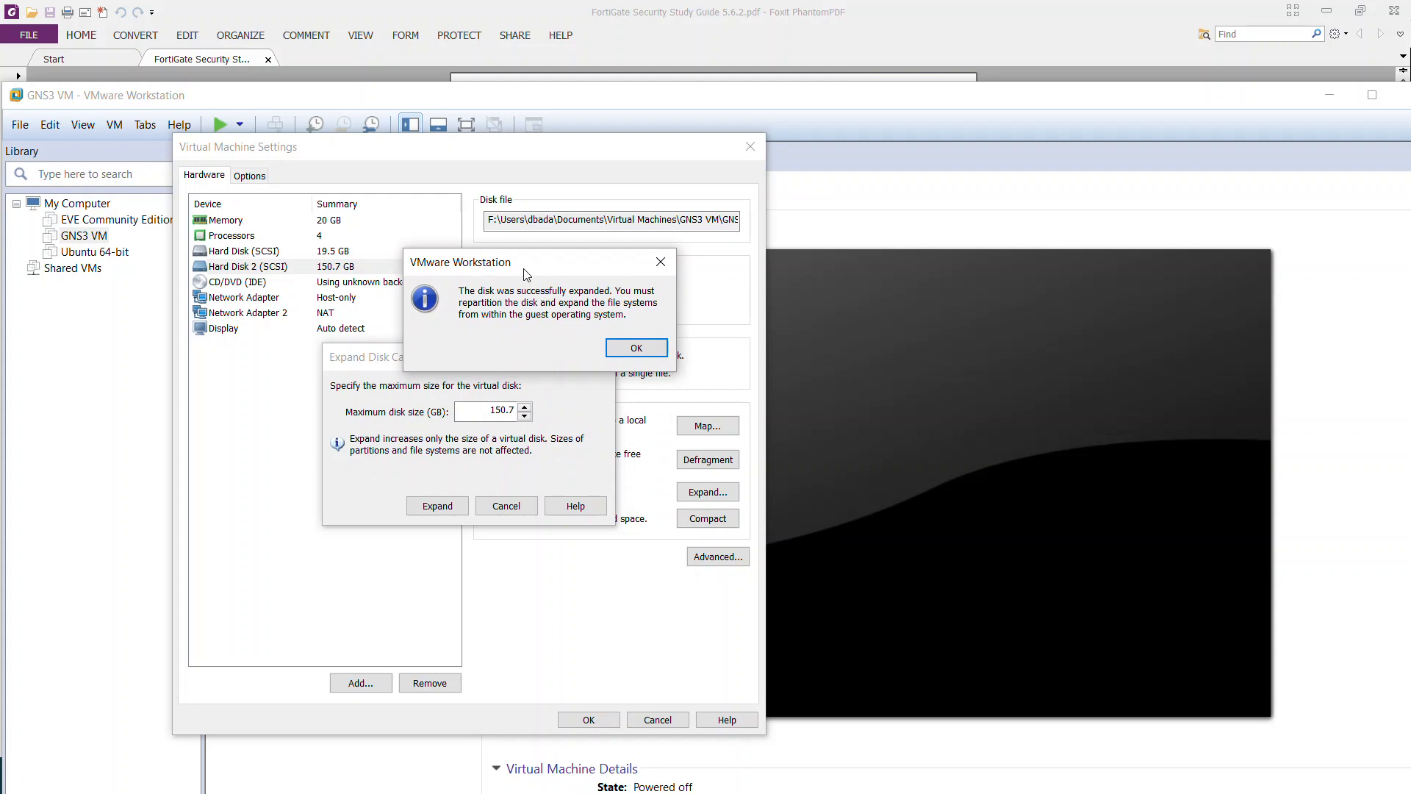
left_click_drag(527, 274, 491, 308)
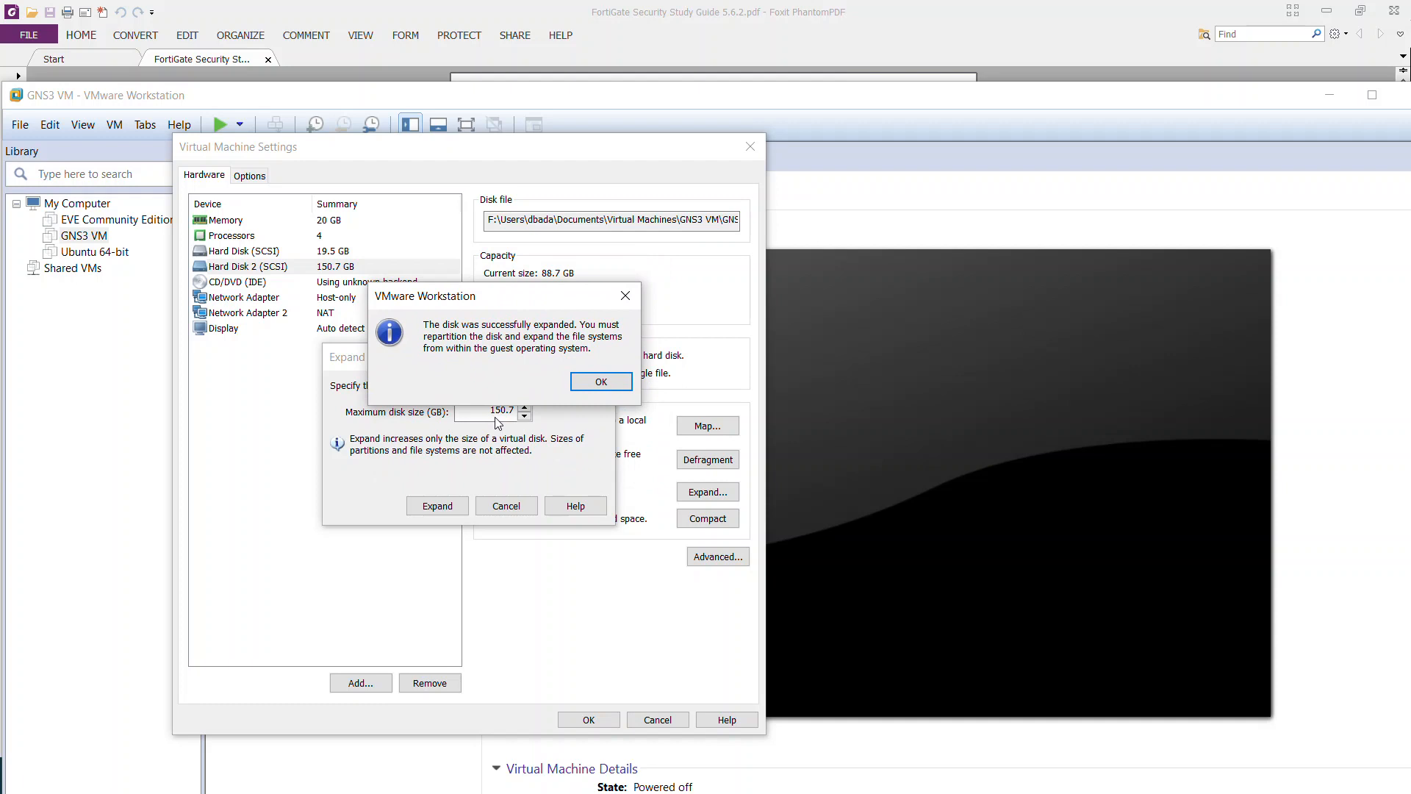
left_click(600, 382)
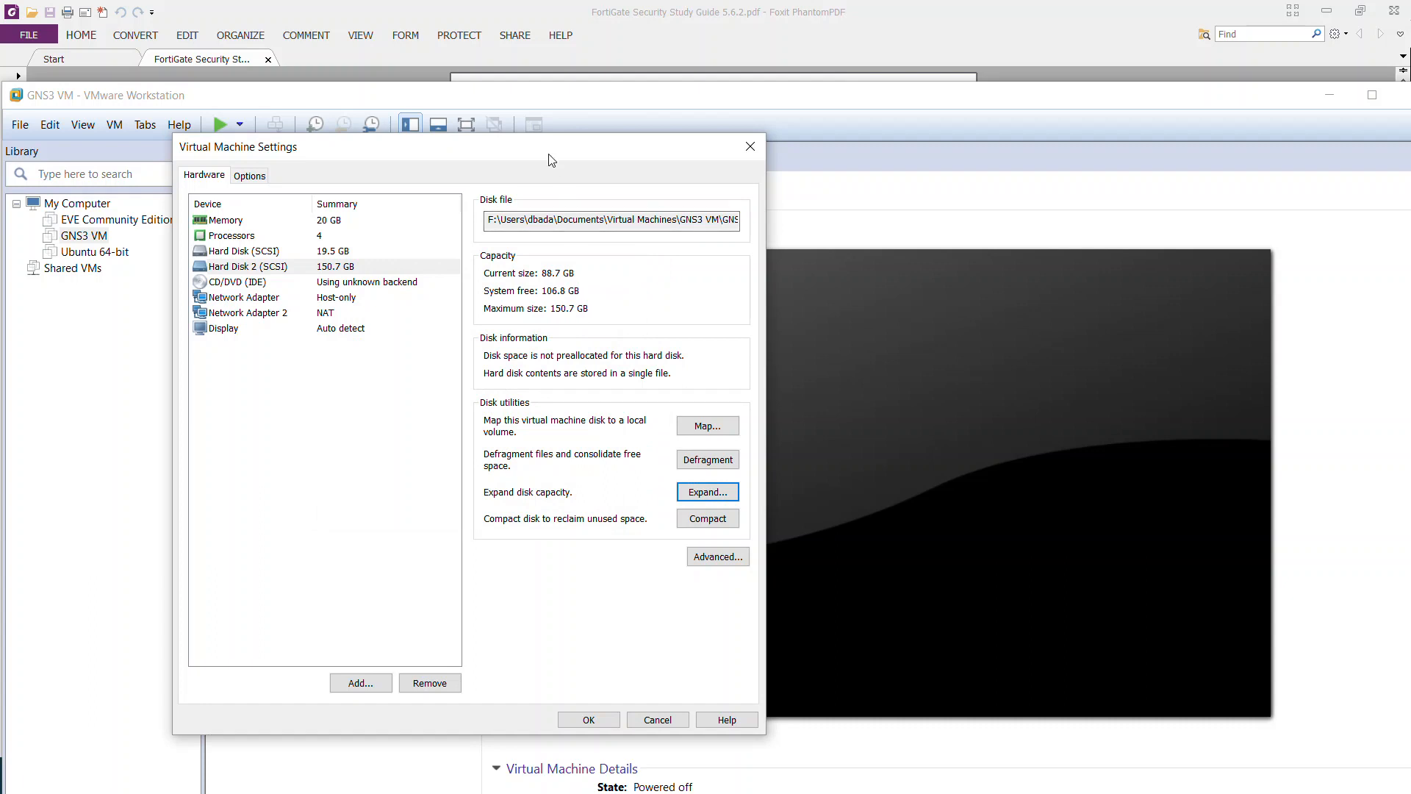
left_click_drag(552, 160, 650, 151)
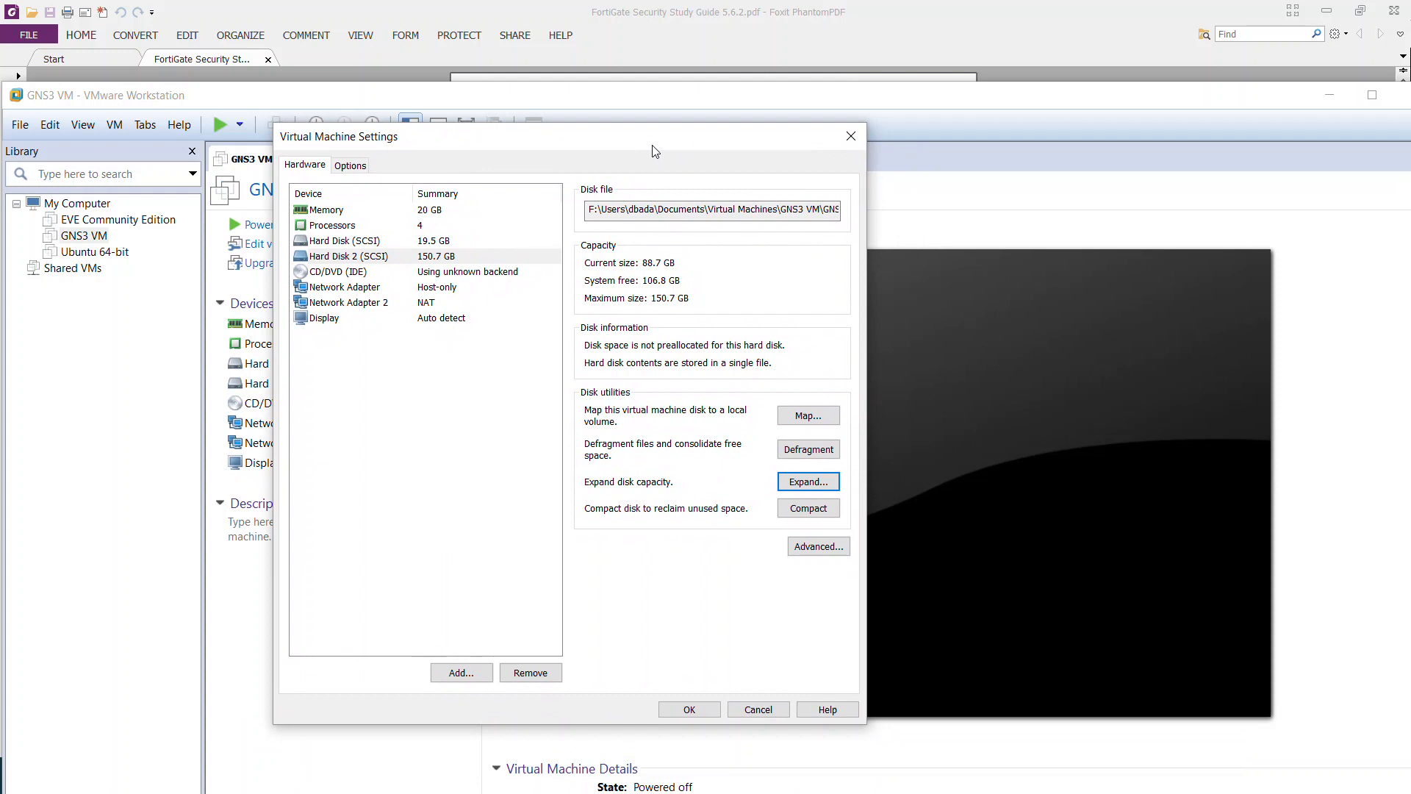
left_click(851, 136)
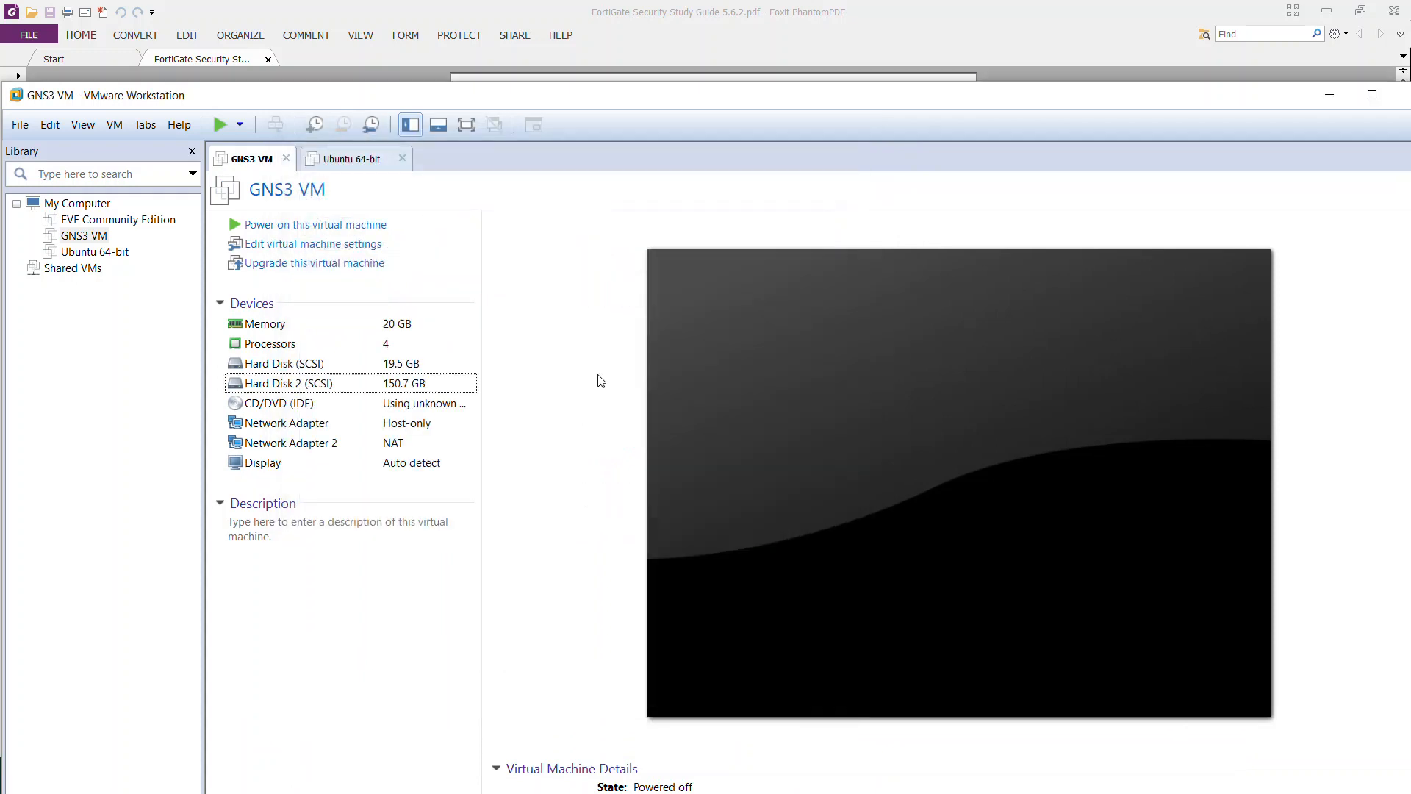
Start adding a SCSI hard disk in the Ubuntu 64-bit virtual machine's settings
left_click(79, 253)
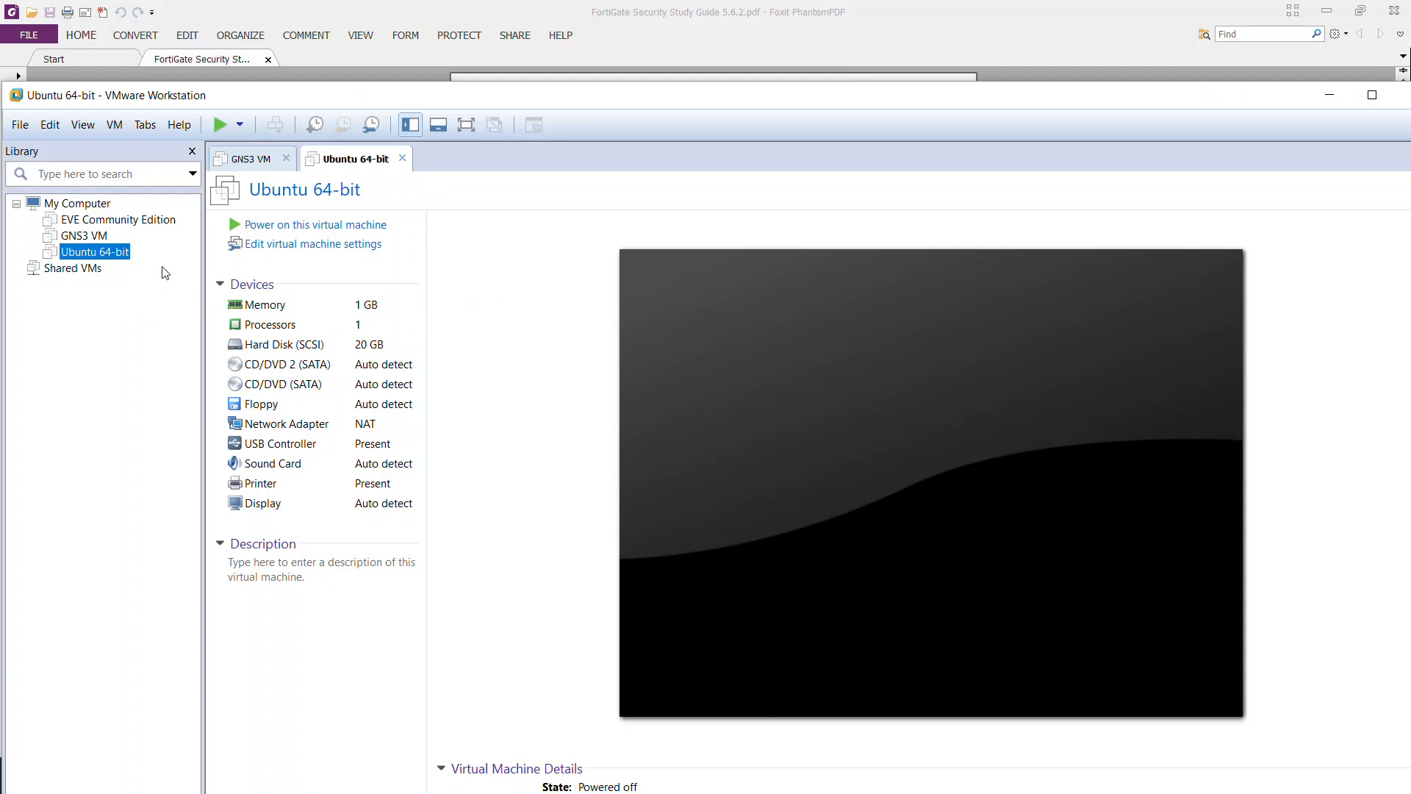
right_click(118, 260)
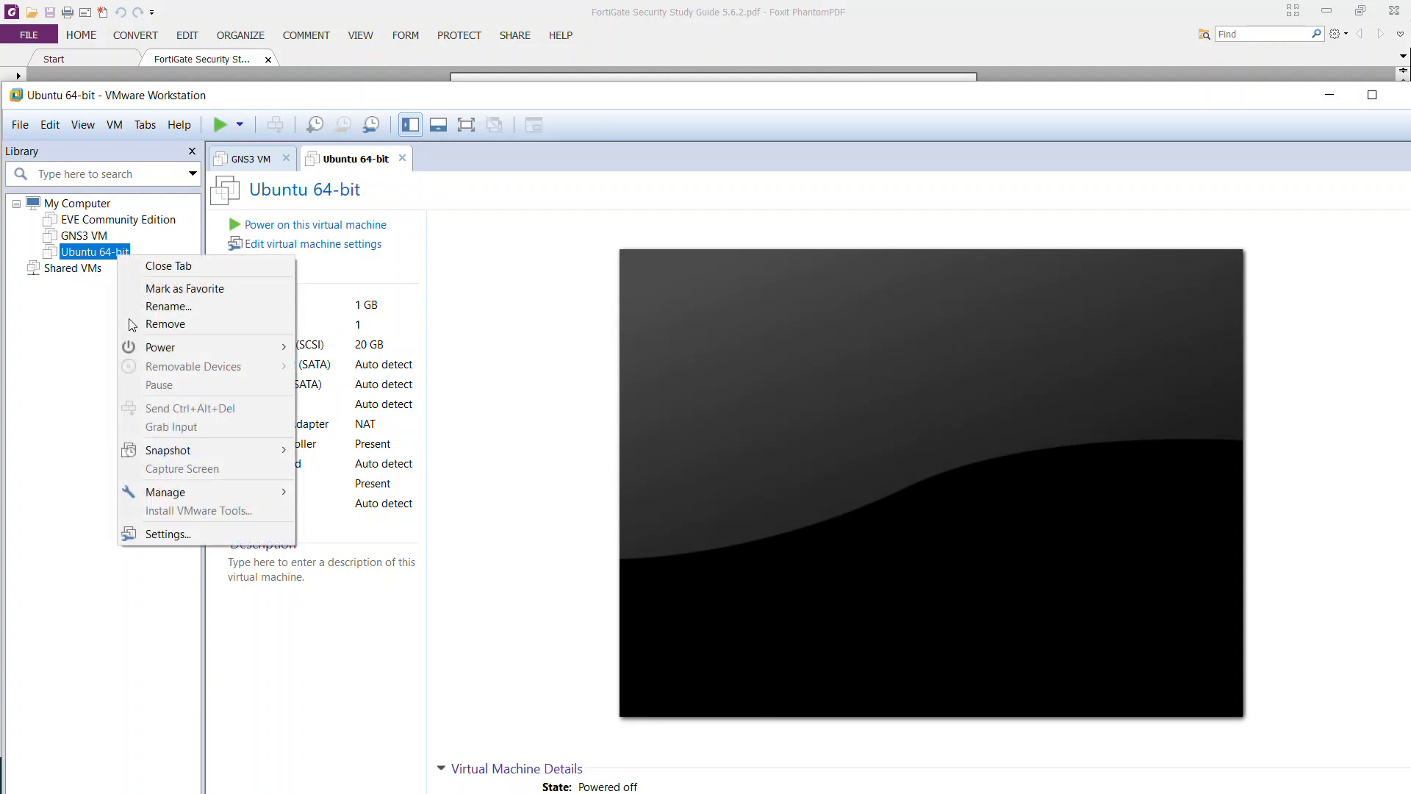
left_click(189, 536)
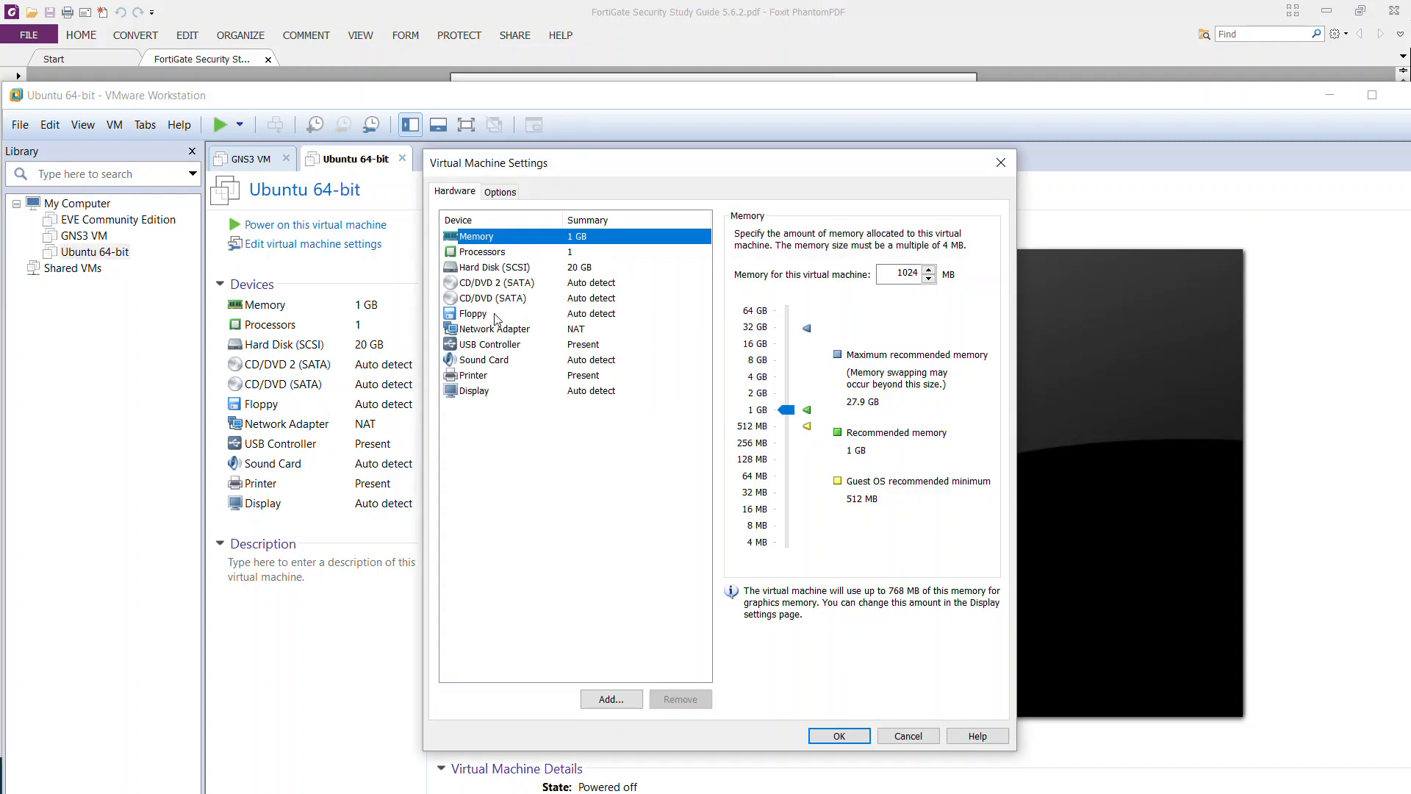
left_click(496, 271)
left_click(610, 699)
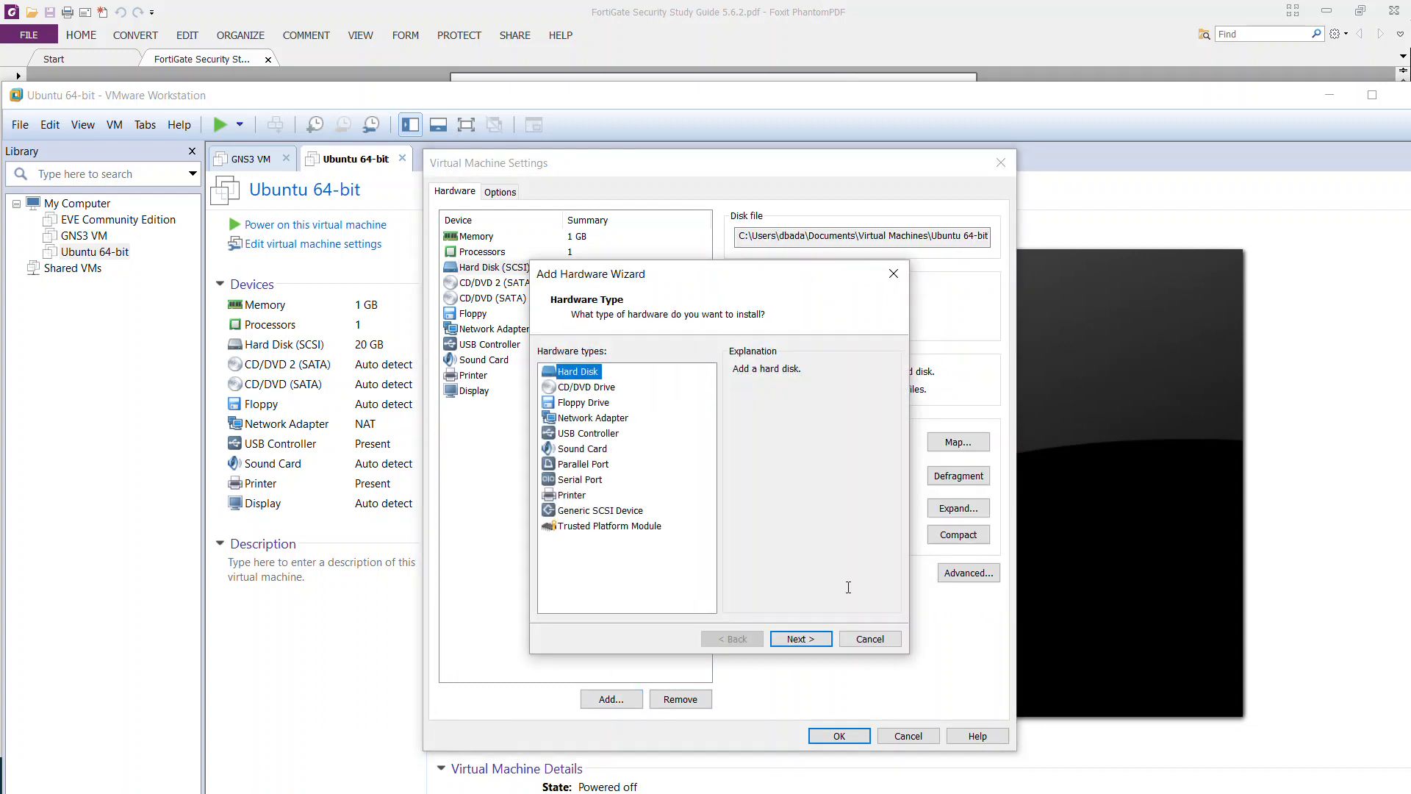
left_click(799, 639)
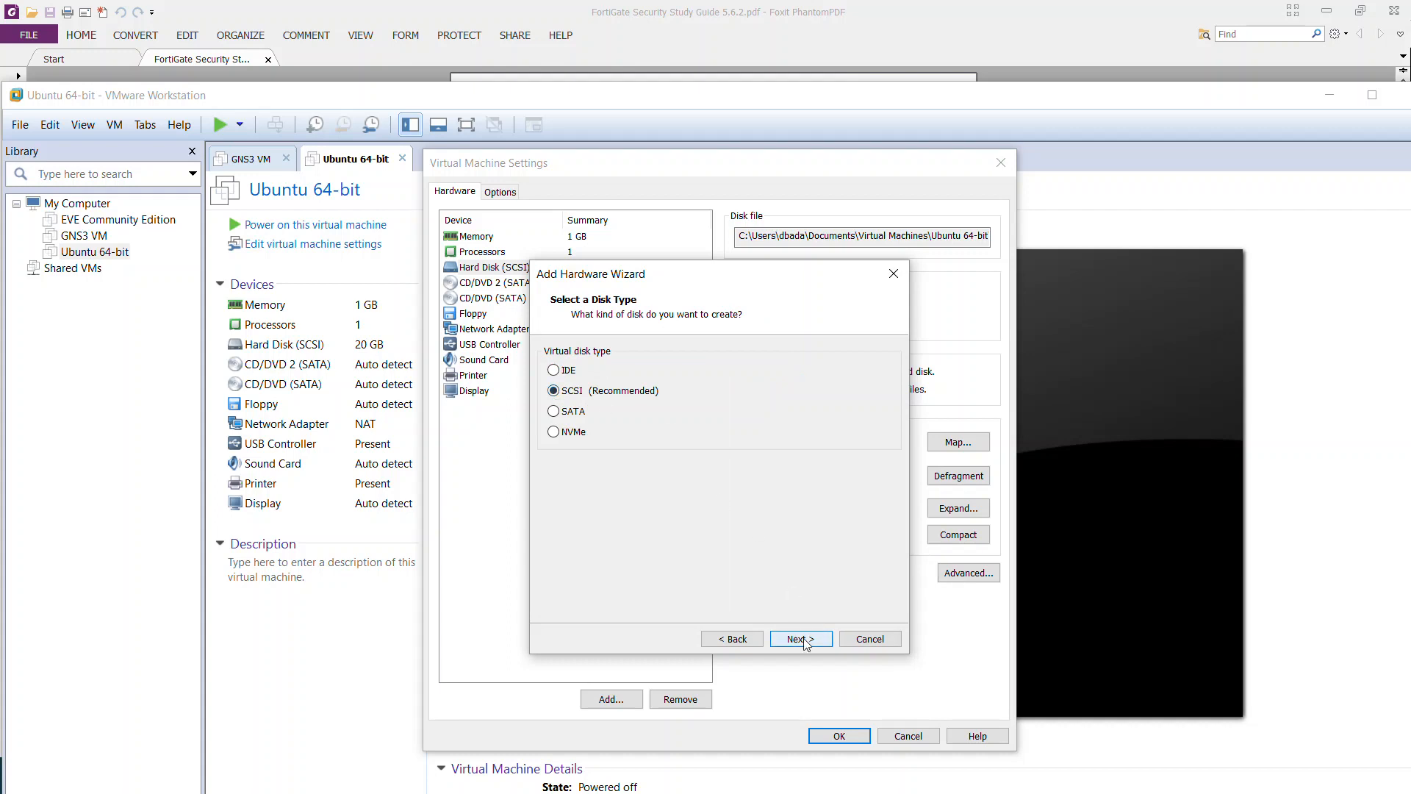
left_click(800, 638)
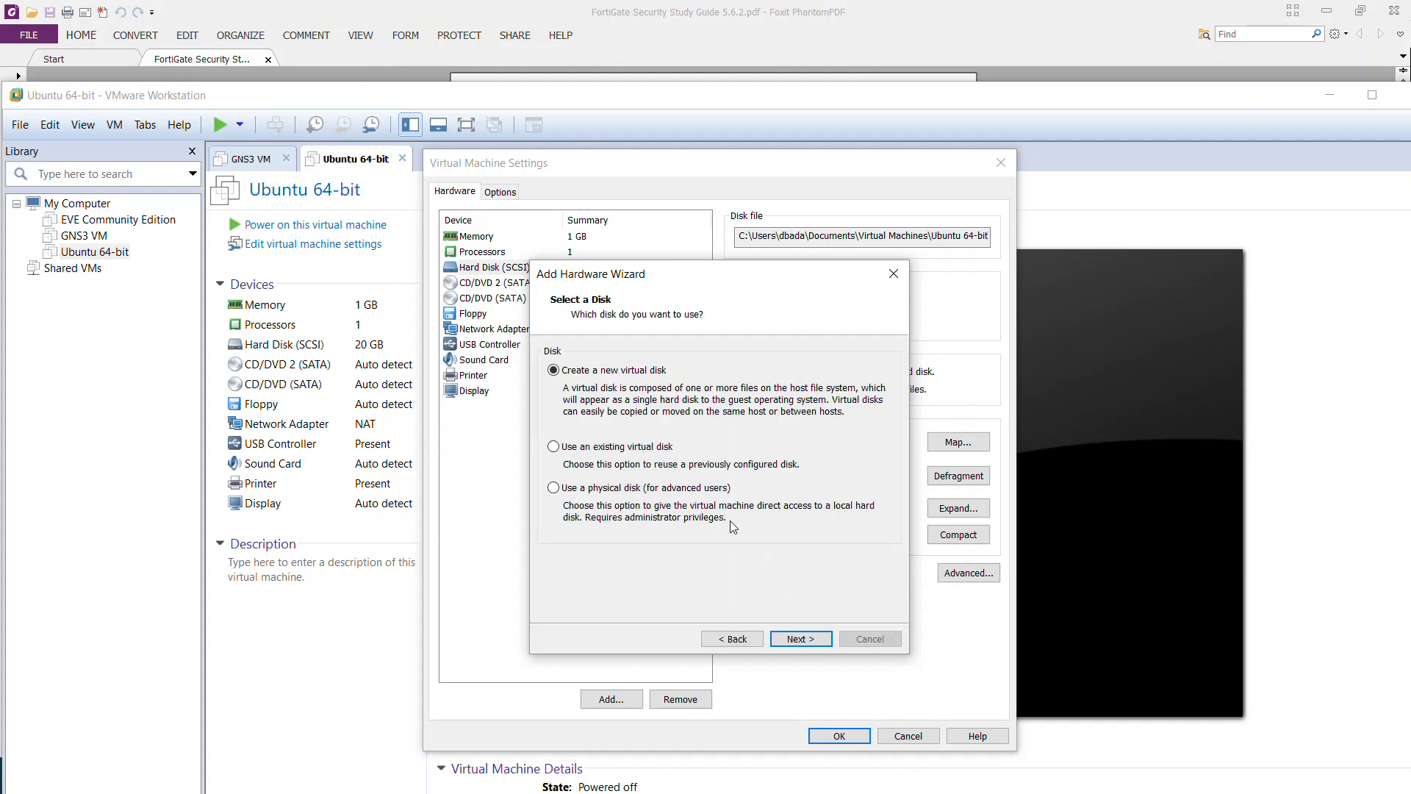
Attach the existing virtual disk GNS3 VM-disk2 as the new hard disk, keeping its existing format, and apply the settings
left_click(586, 450)
left_click(803, 640)
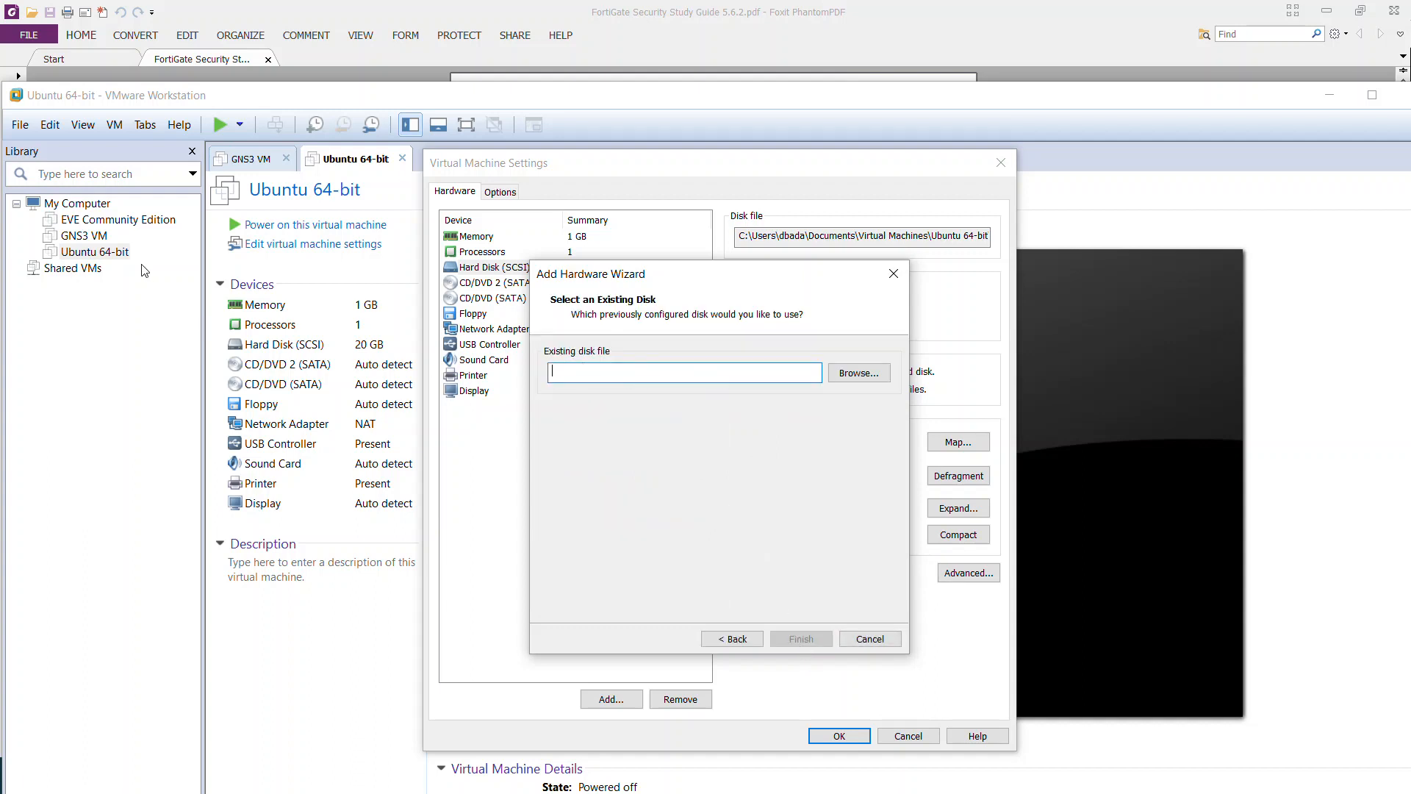
left_click(856, 373)
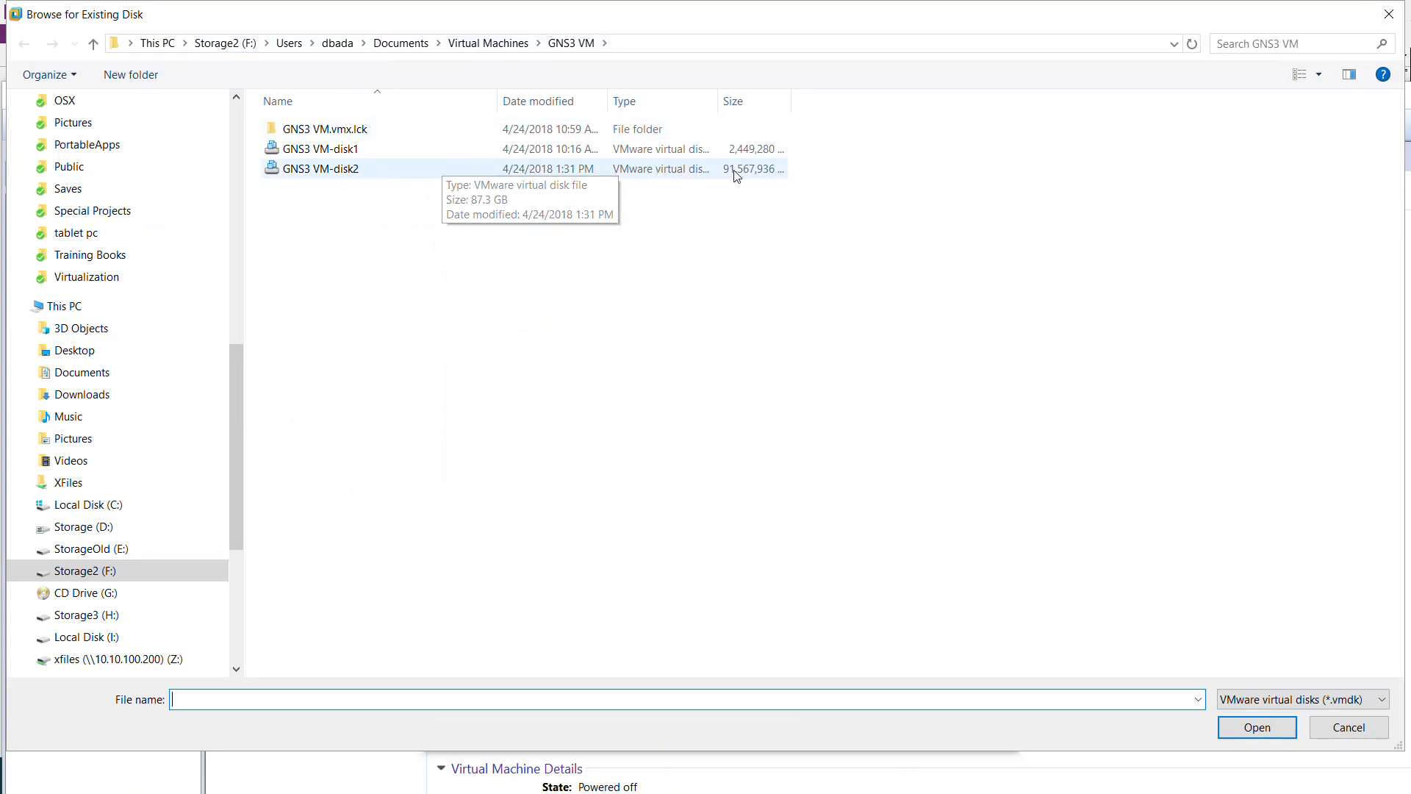
double_click(766, 173)
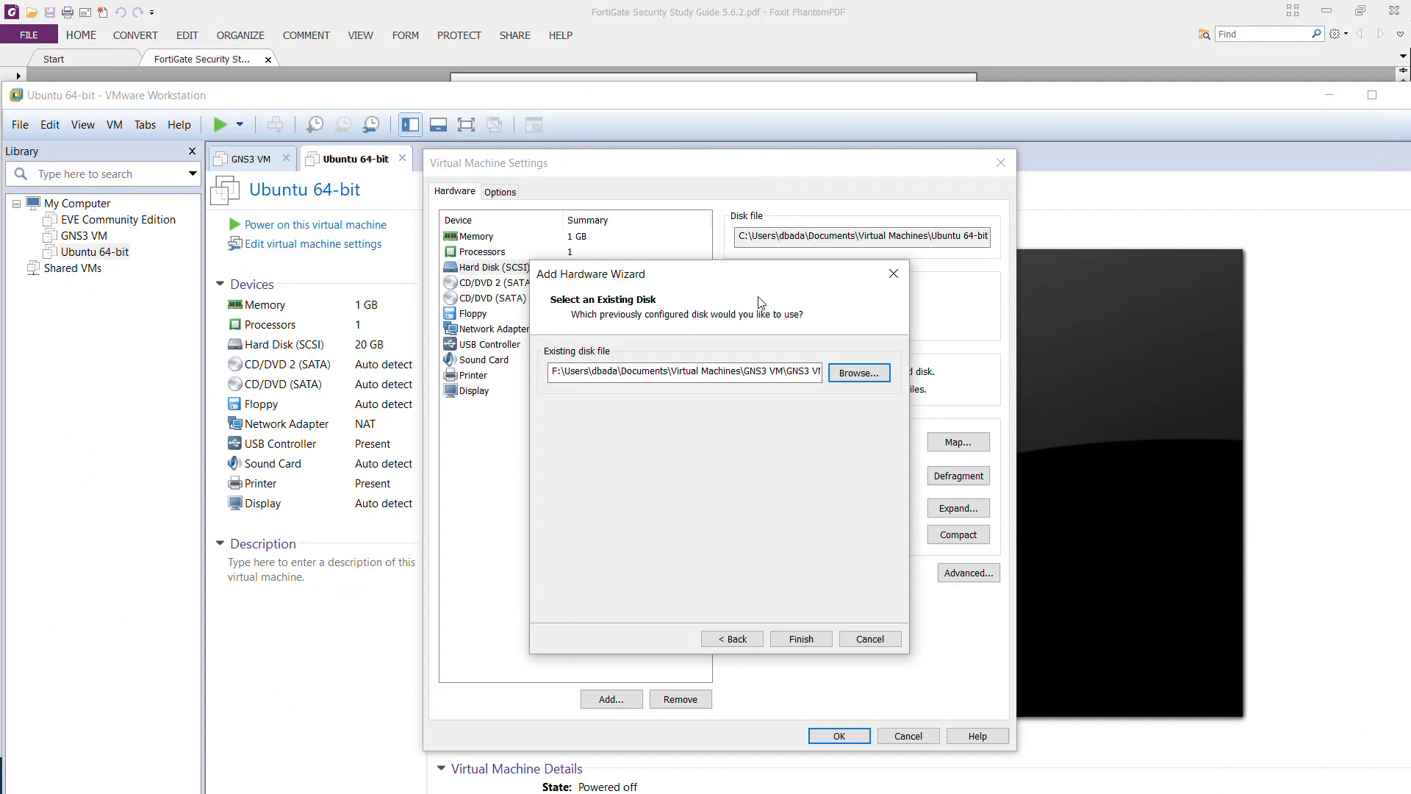
left_click_drag(752, 284, 746, 236)
left_click(795, 590)
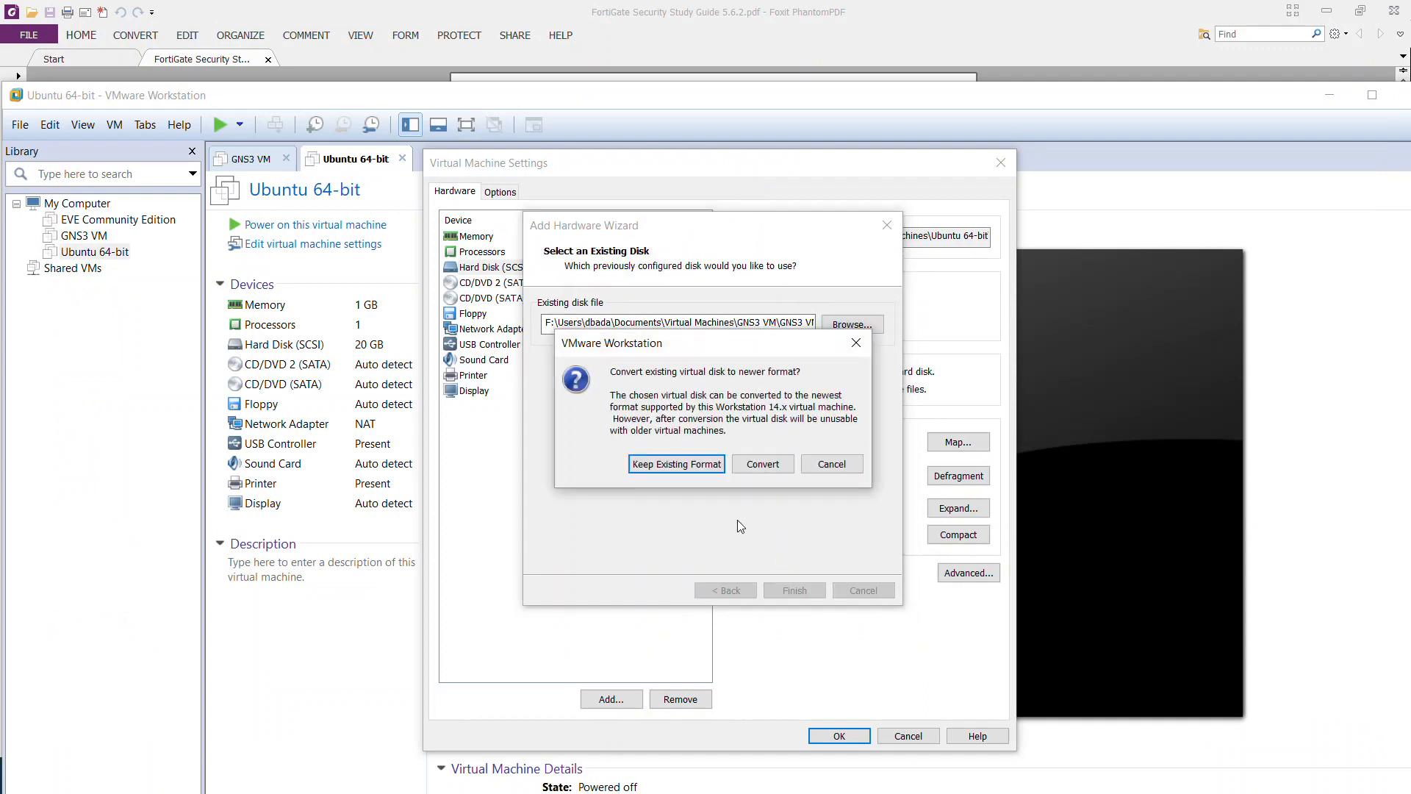
left_click_drag(704, 338, 672, 302)
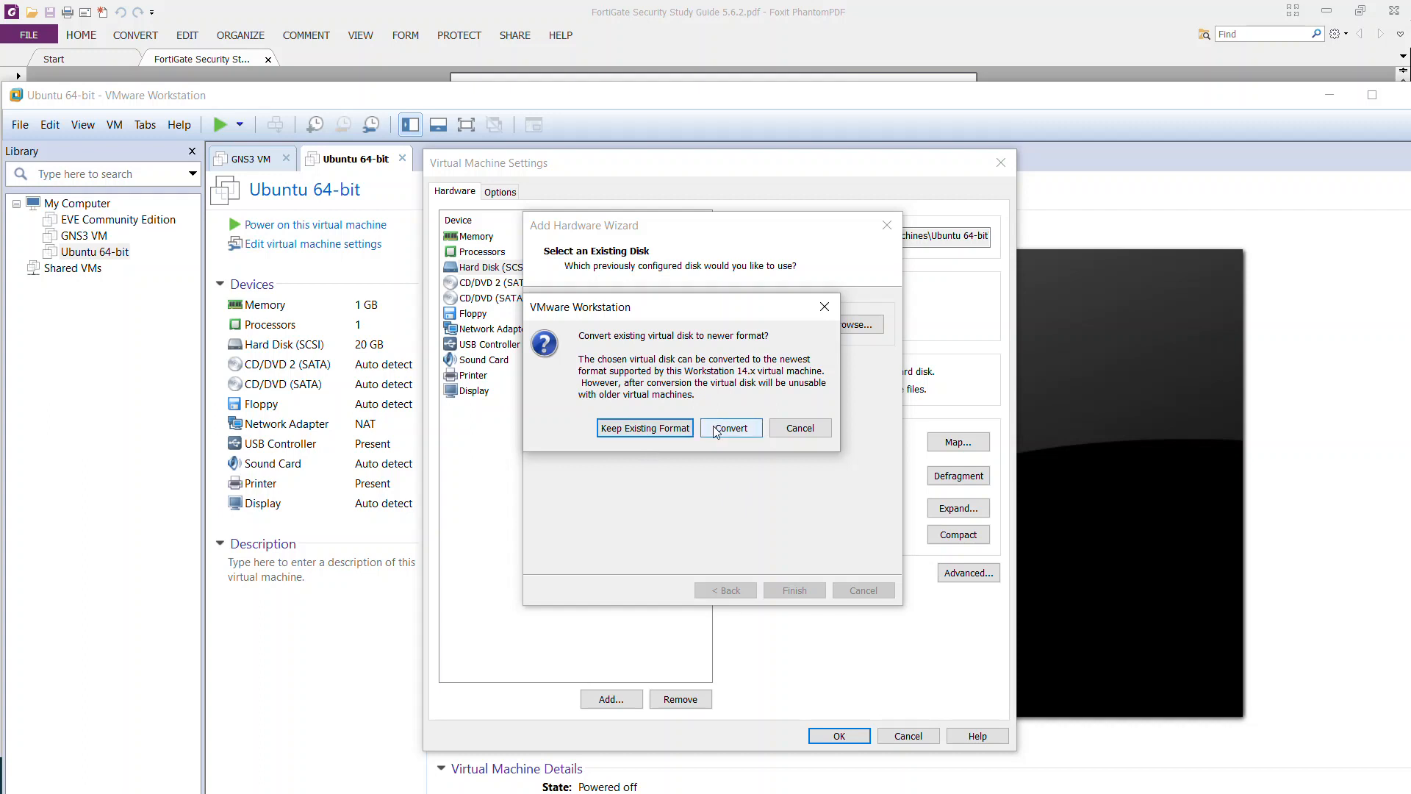
left_click(669, 430)
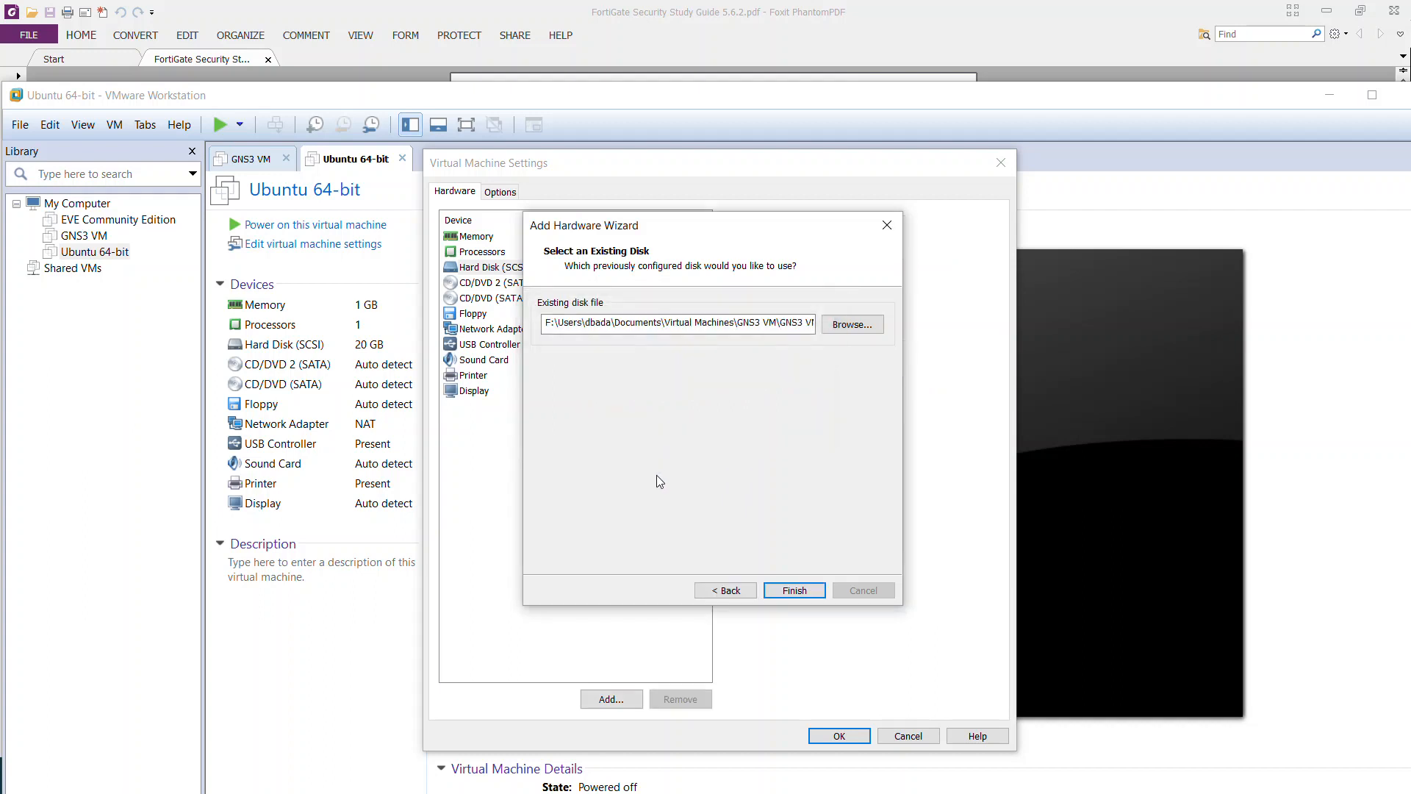
key("Return")
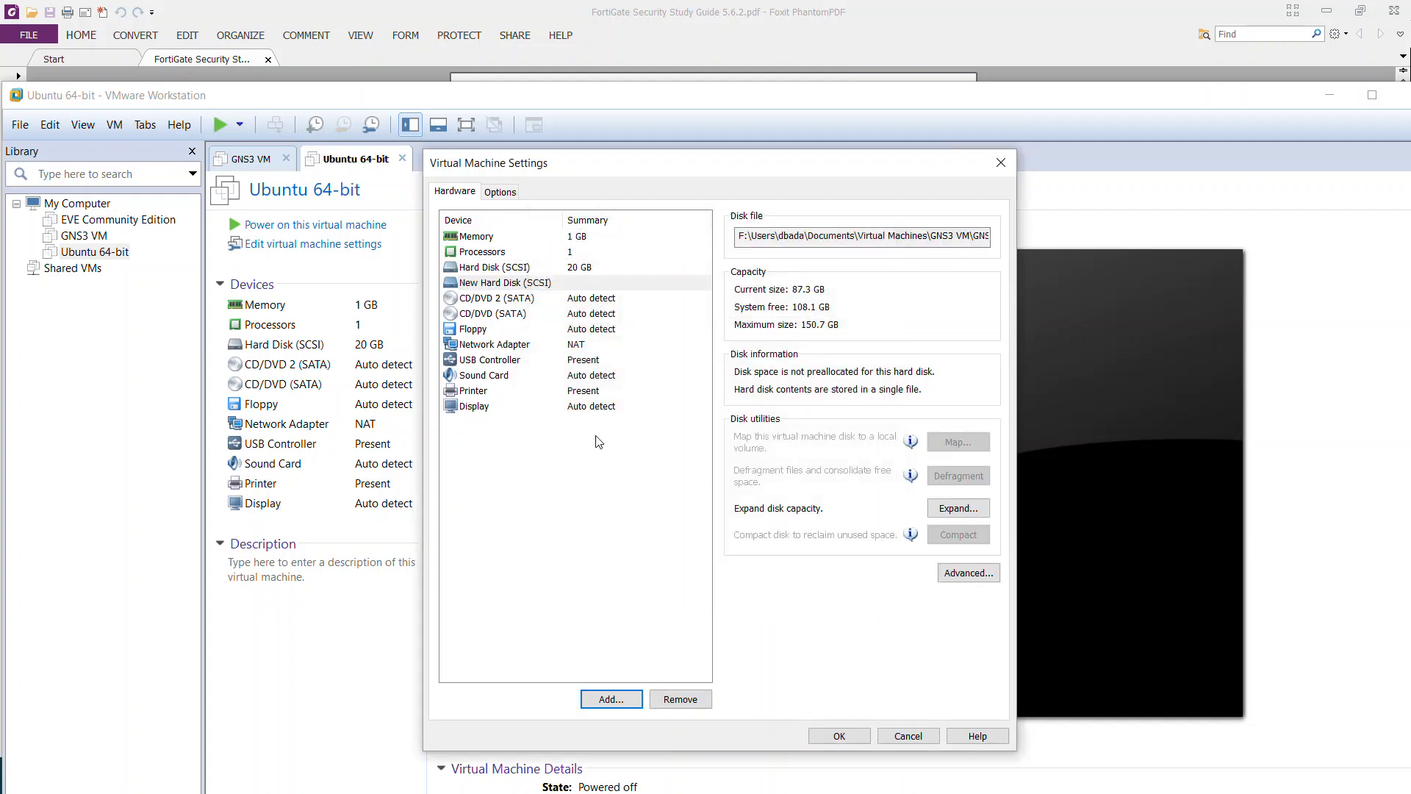
left_click(609, 488)
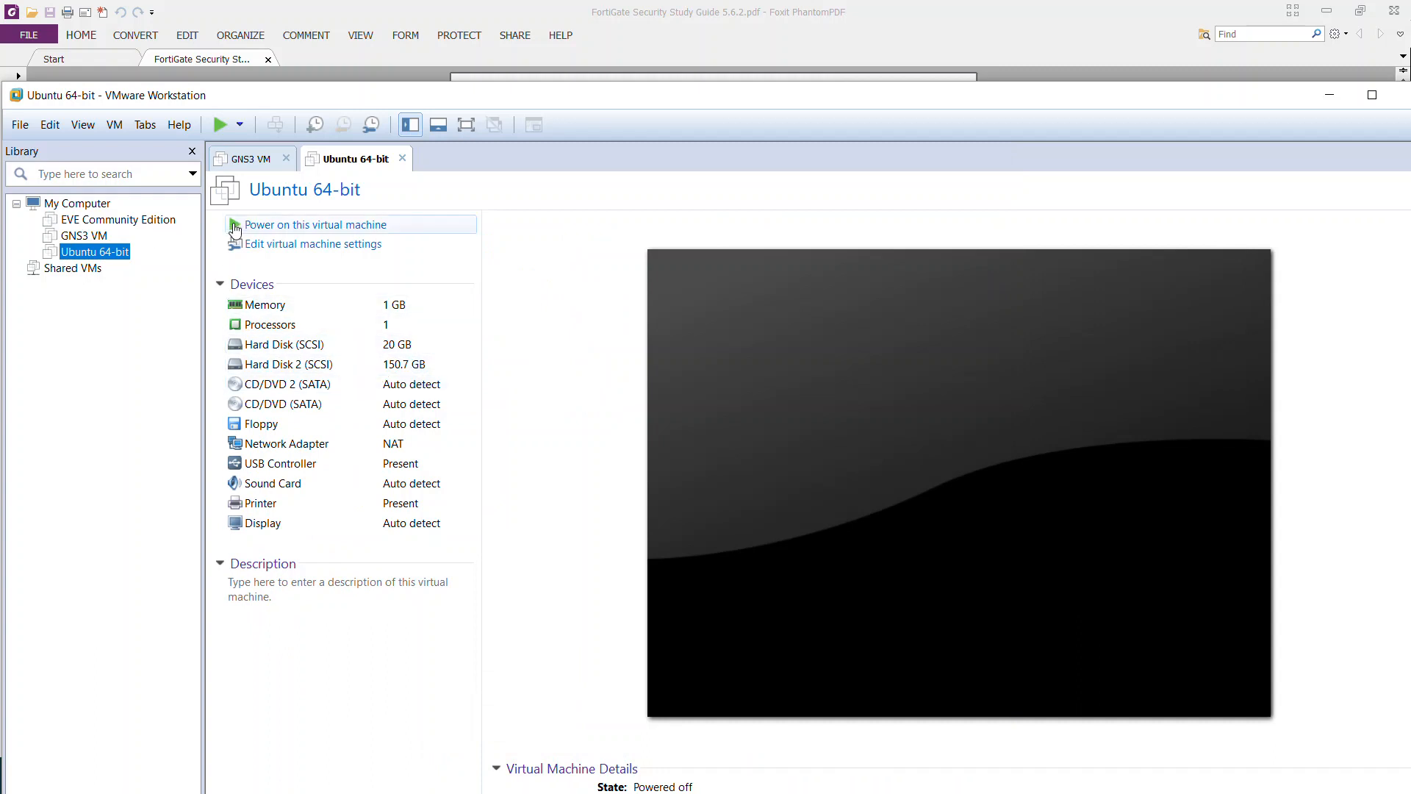
Power on the Ubuntu 64-bit virtual machine and agree to try connecting device sata0:1 at every power-on
left_click(235, 228)
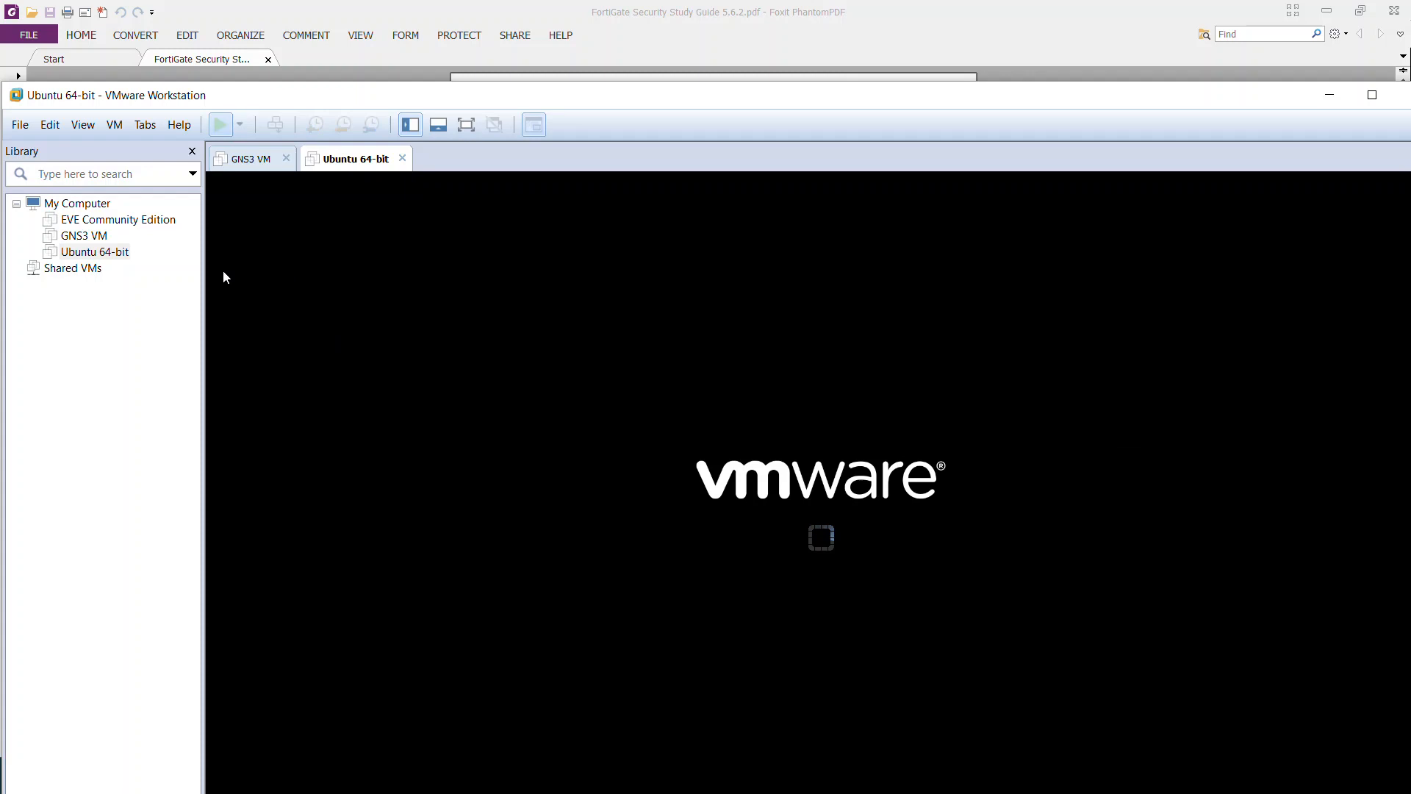
left_click(84, 236)
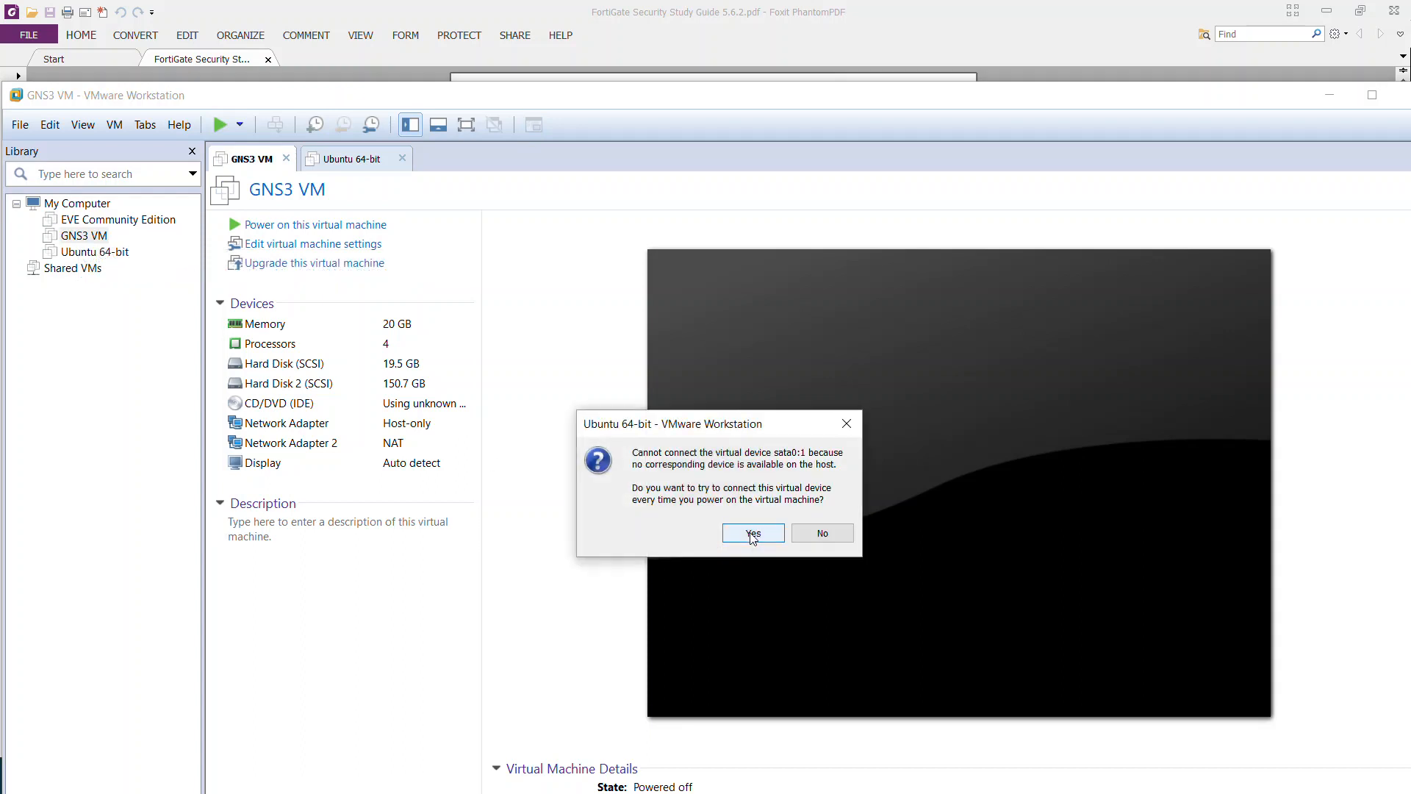
left_click(753, 535)
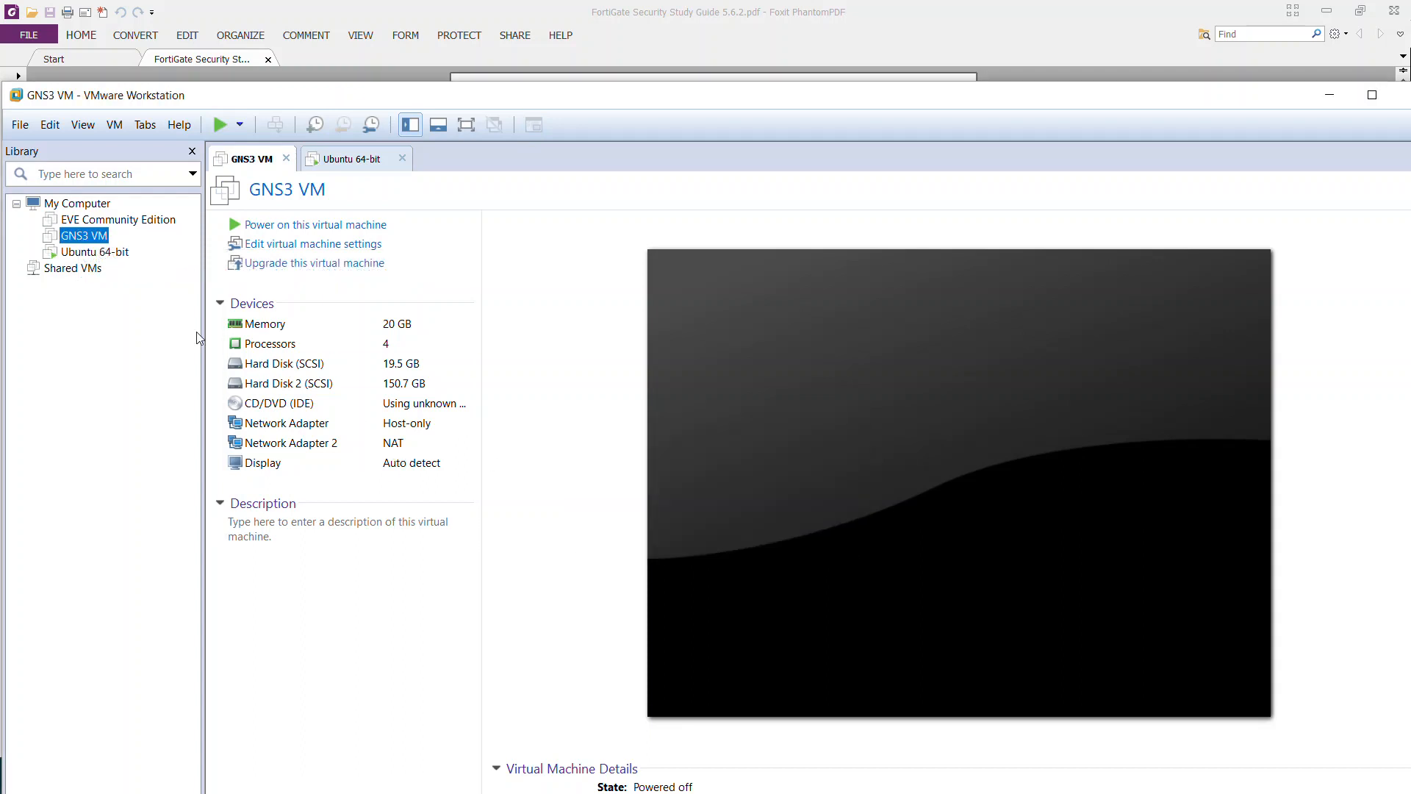
Check the disk file path of the GNS3 VM's first hard disk in its settings
right_click(63, 243)
left_click(150, 522)
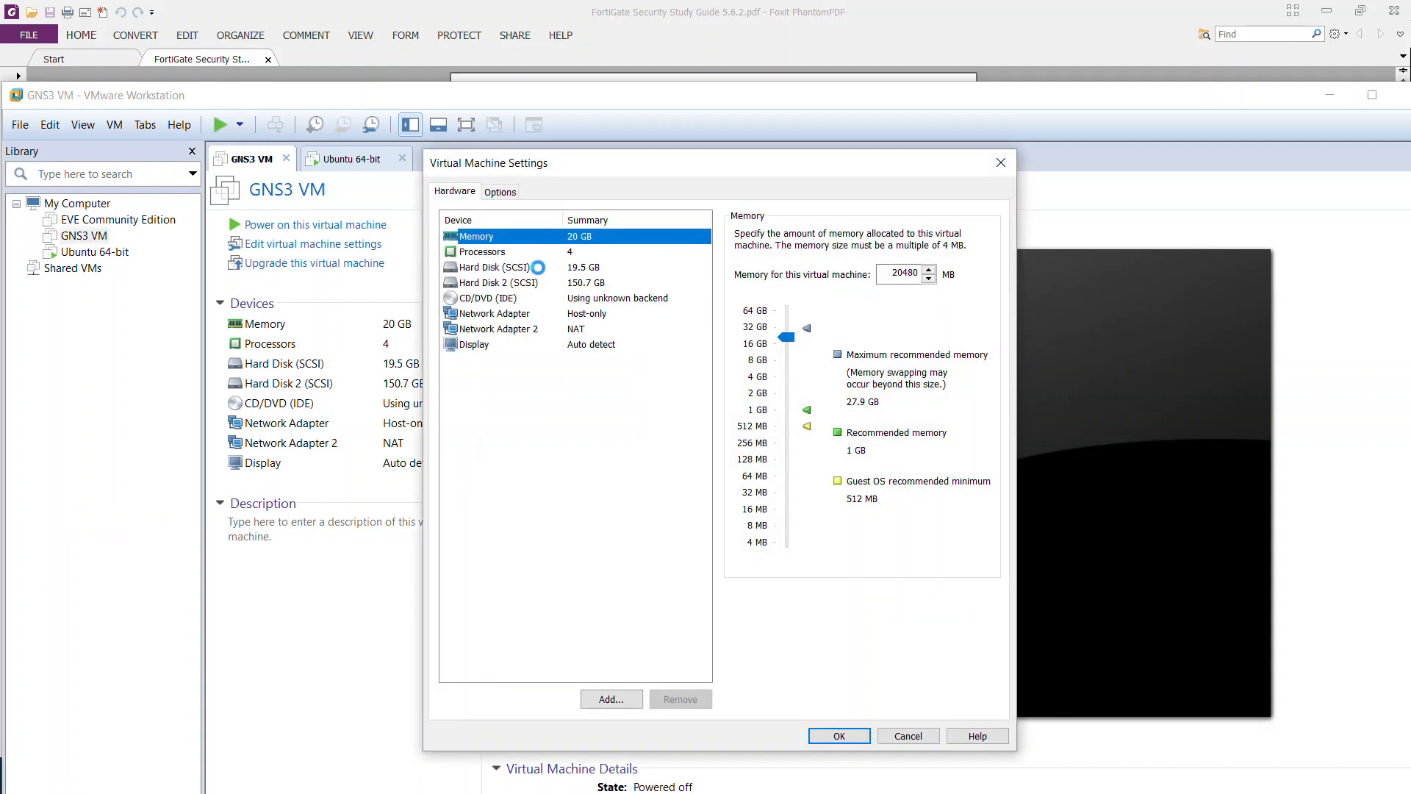
left_click(537, 267)
left_click(816, 242)
left_click_drag(816, 242, 993, 266)
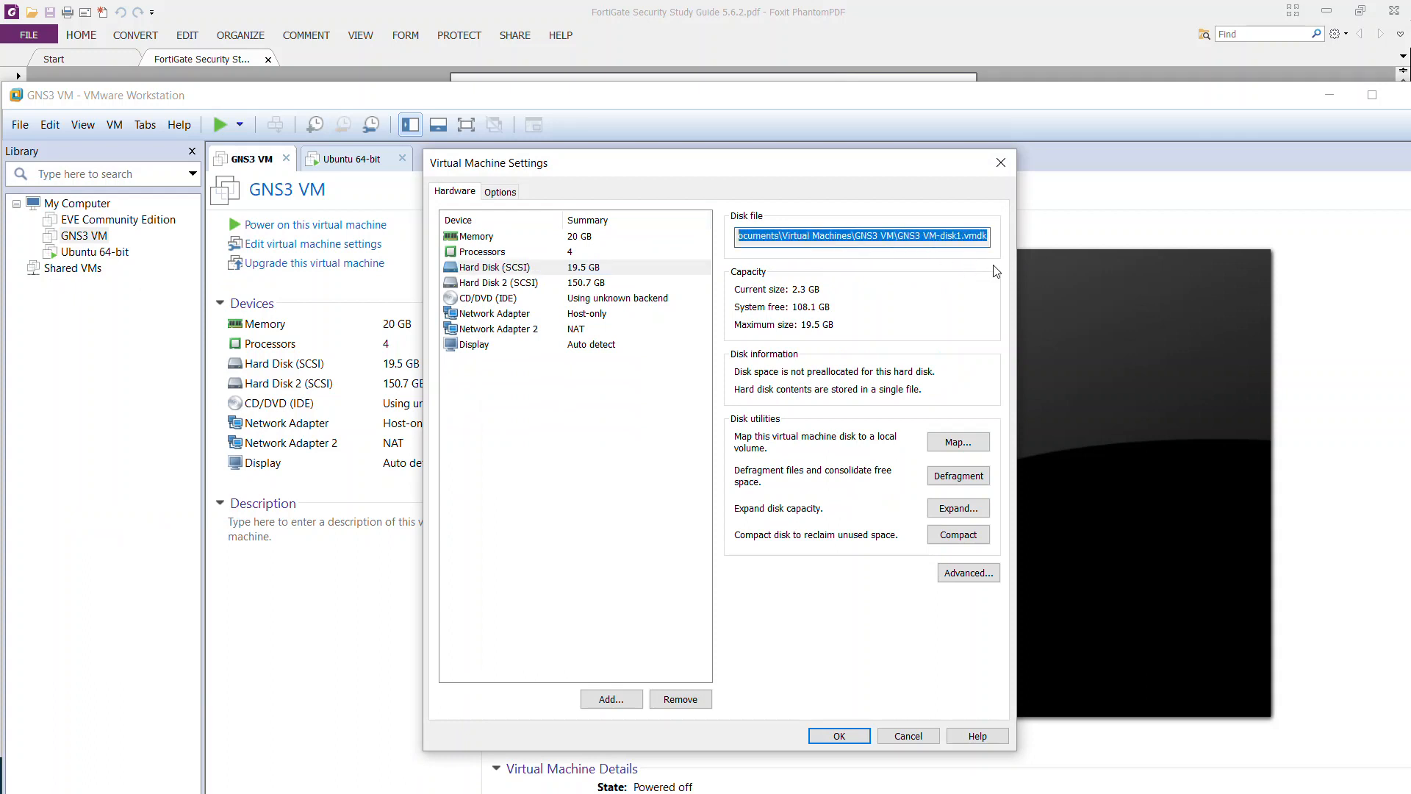
left_click(787, 240)
left_click_drag(743, 236, 1033, 239)
left_click(997, 166)
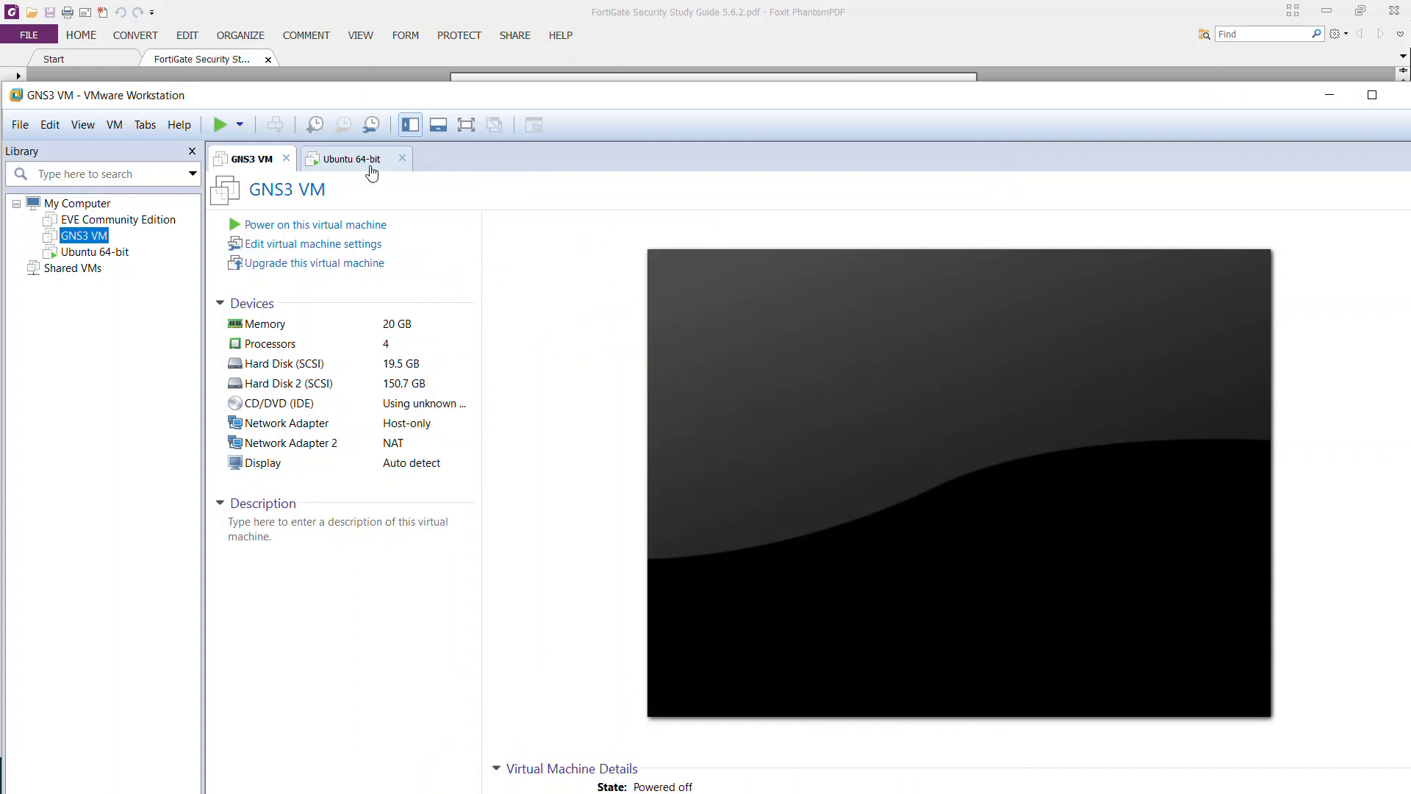
Switch to the running Ubuntu 64-bit virtual machine and maximize the window
left_click(340, 162)
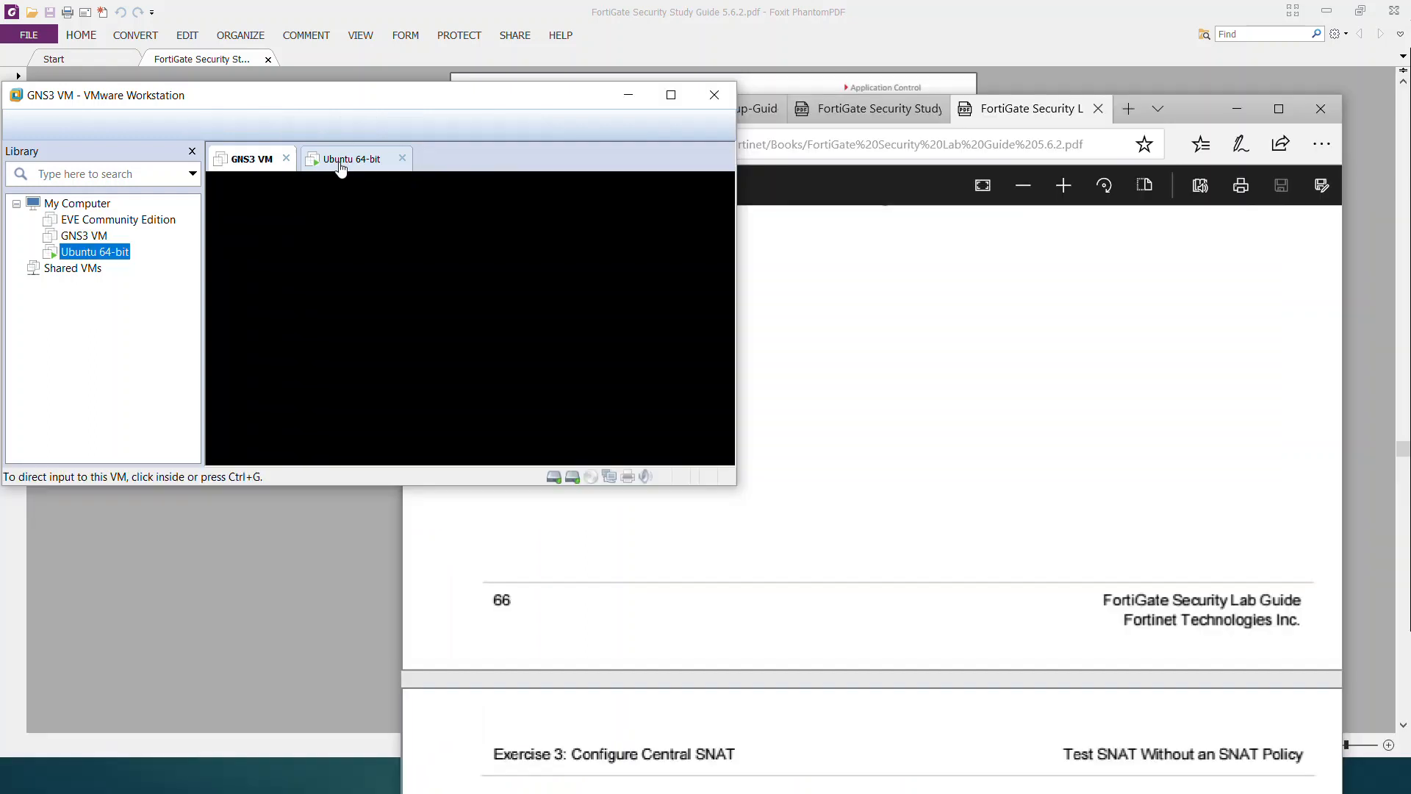
double_click(379, 95)
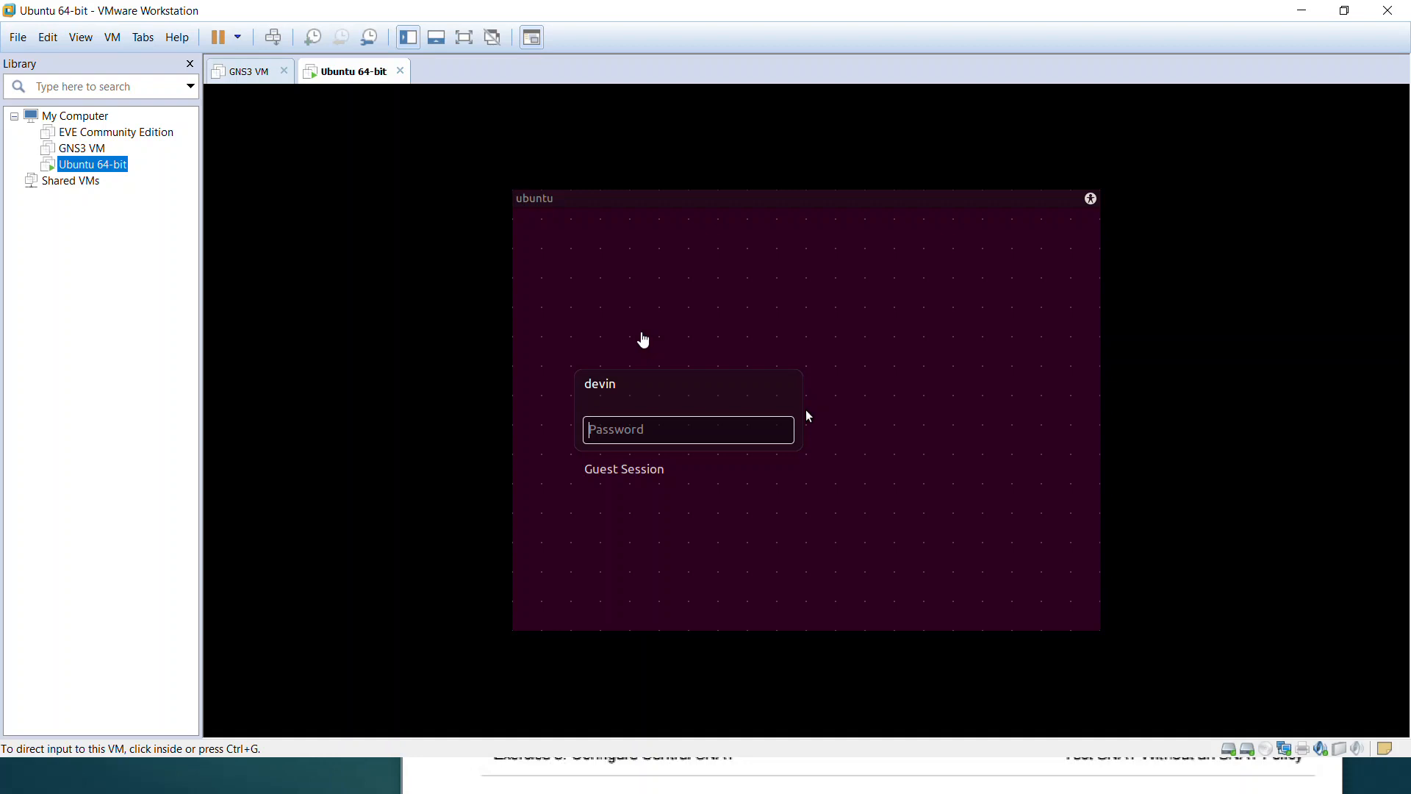
Log in to the Ubuntu virtual machine with the account password
left_click(758, 438)
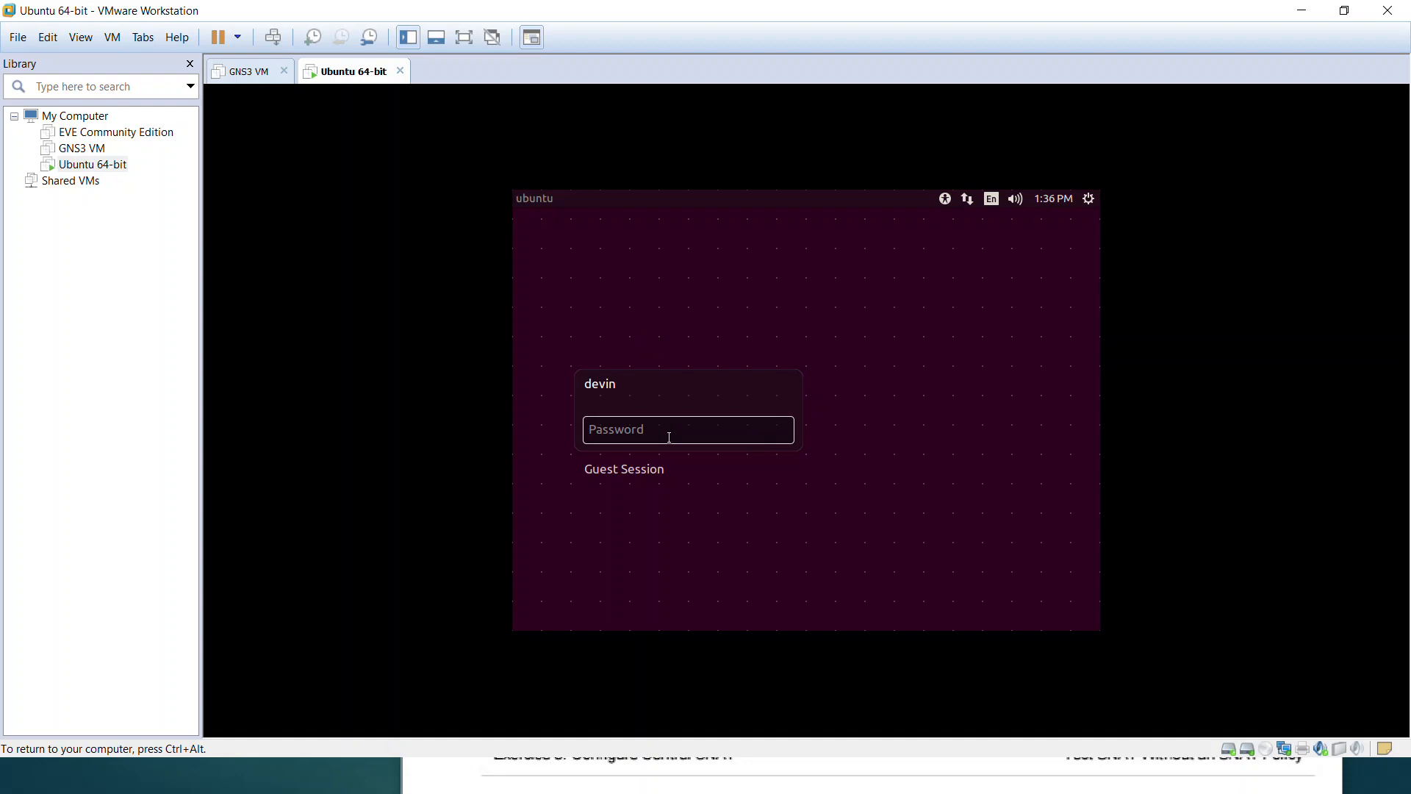
type("********")
key("Return")
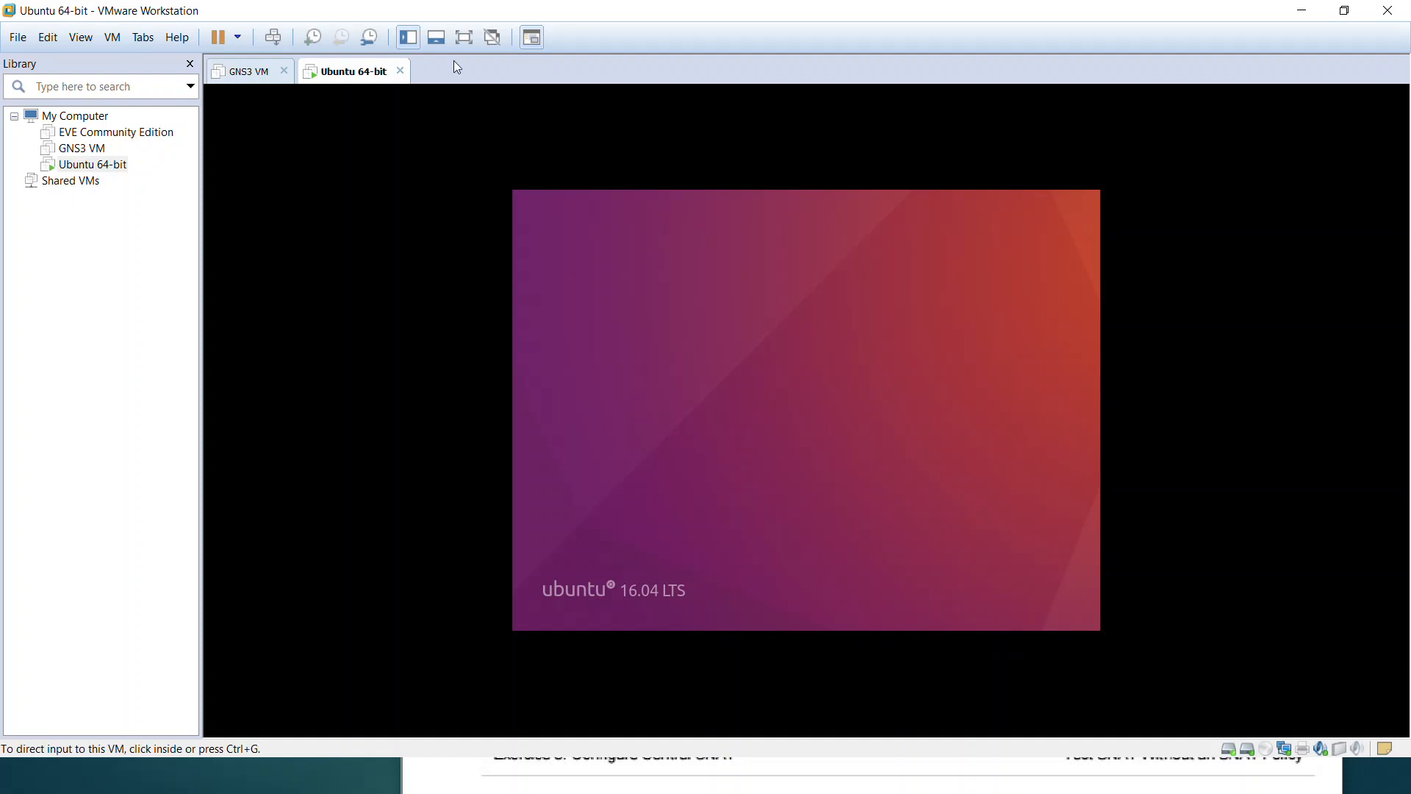
left_click(464, 37)
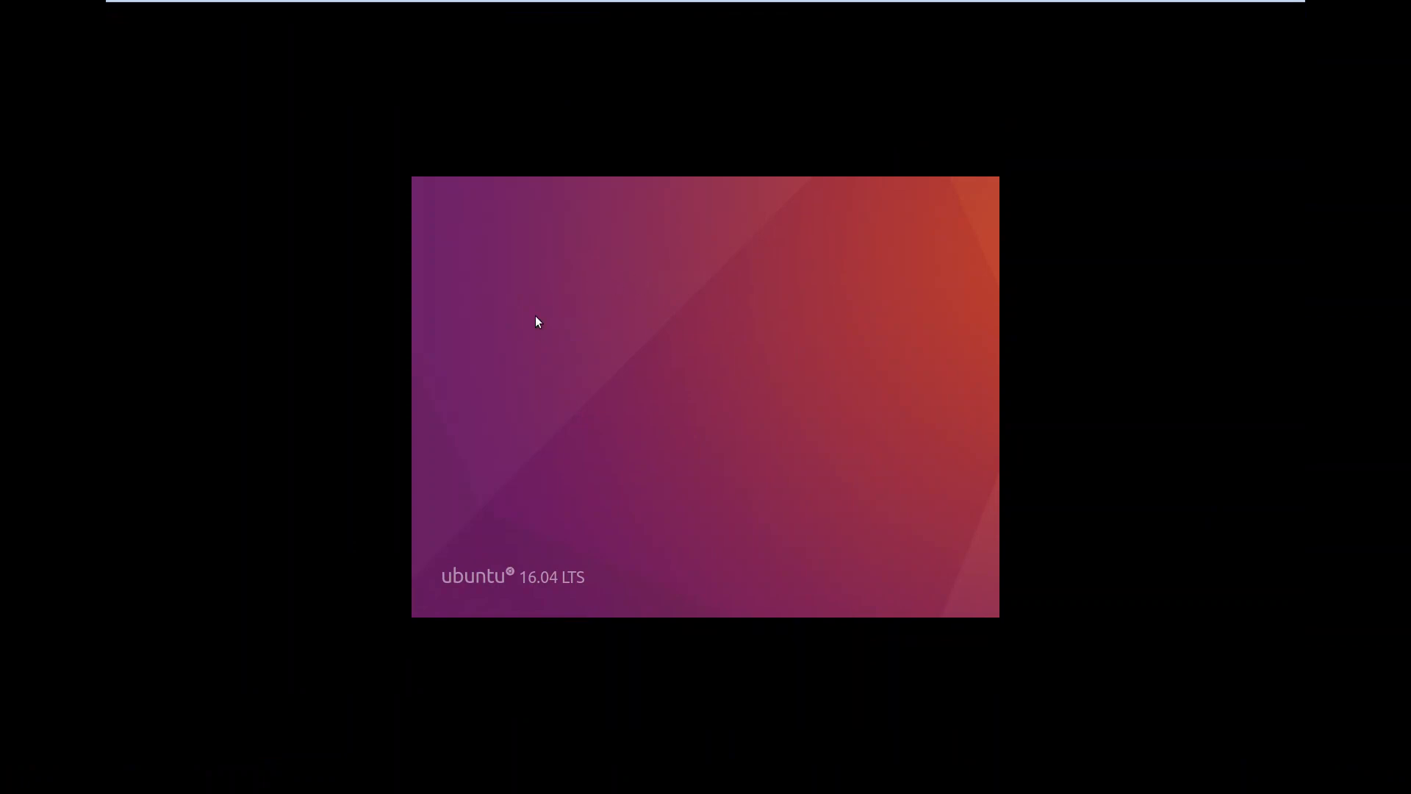
mouse_move(644, 14)
left_click(615, 13)
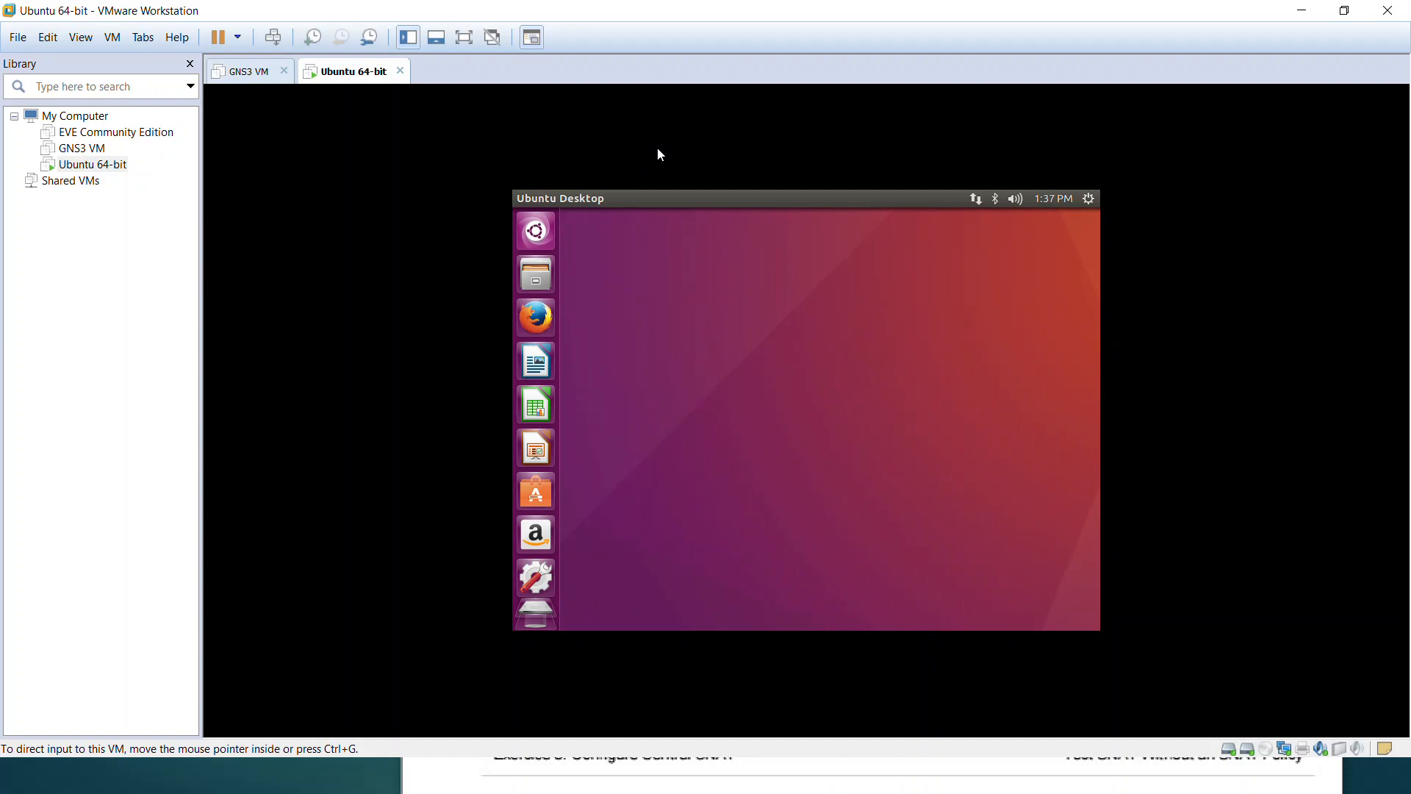
left_click_drag(770, 316, 948, 491)
Fit the Ubuntu guest display to the window and close the virtual machine library
left_click(69, 44)
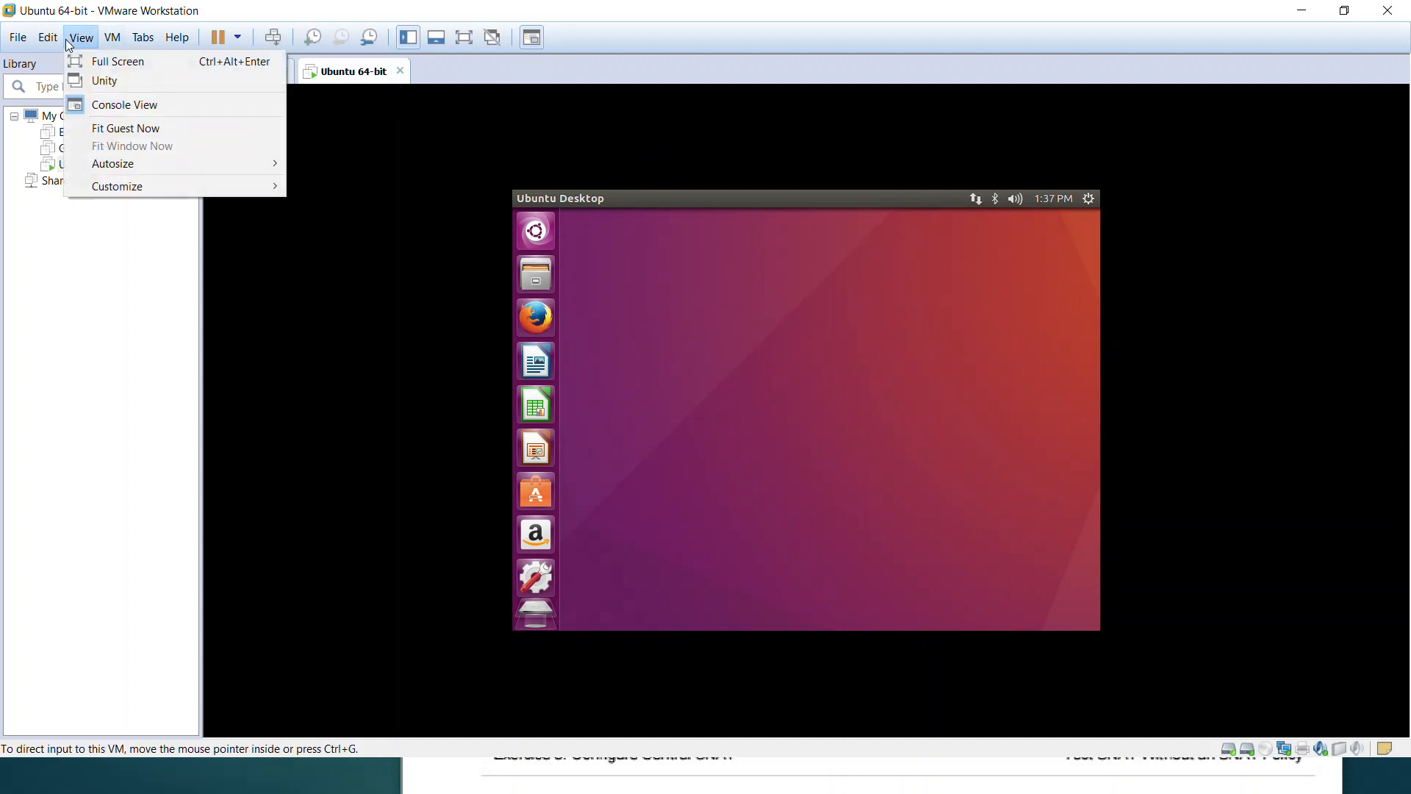
left_click(119, 131)
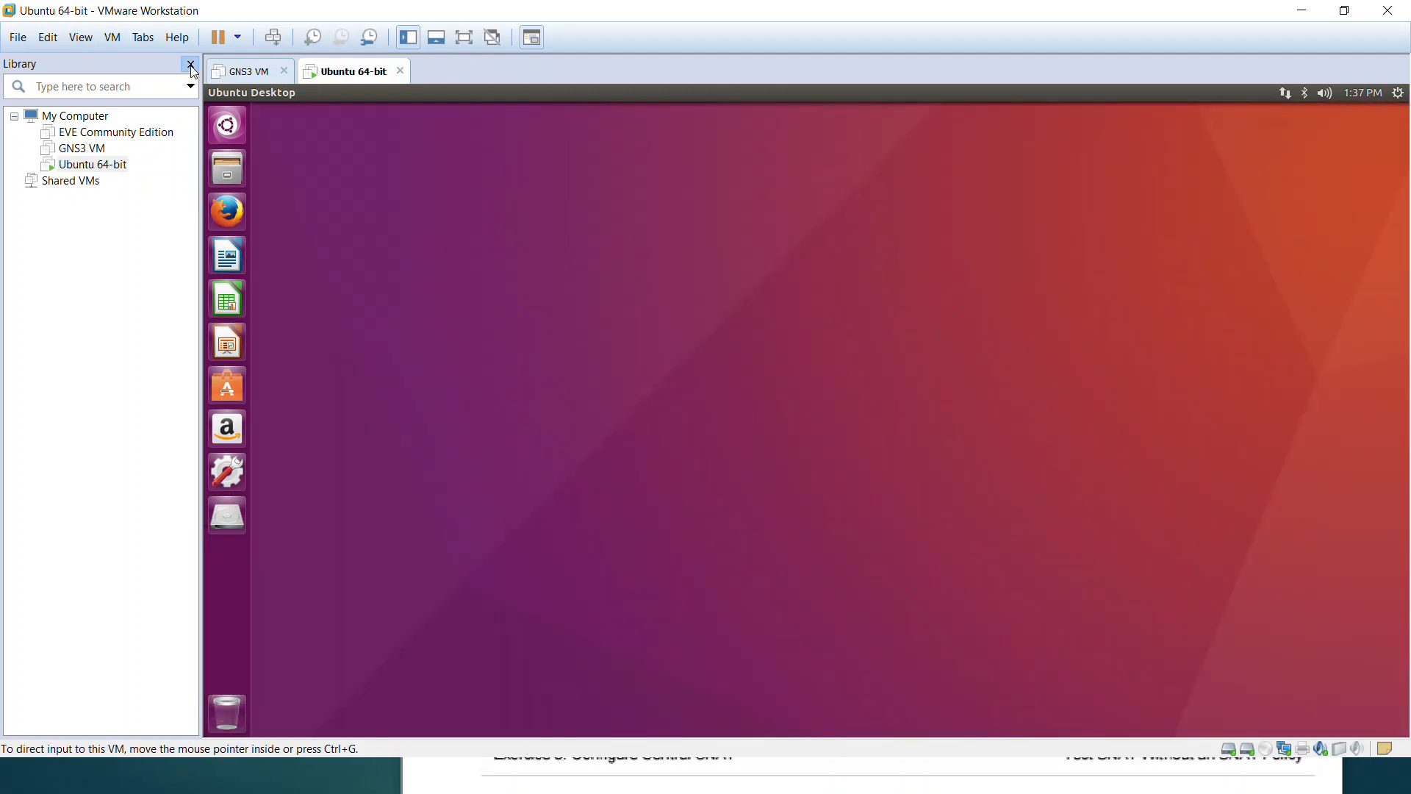
left_click(191, 65)
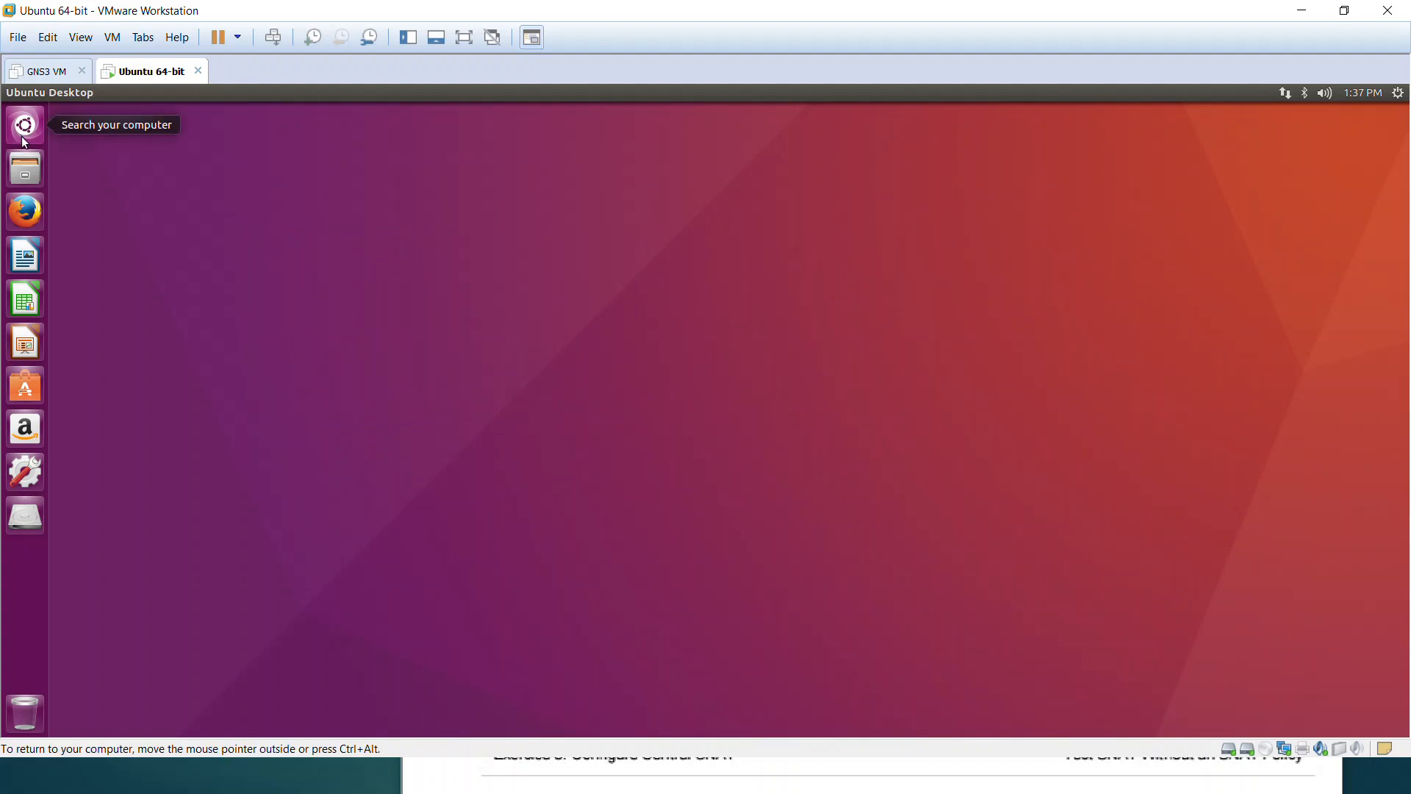
Open a terminal on the Ubuntu desktop and run sudo apt-get update, entering the account password
right_click(272, 189)
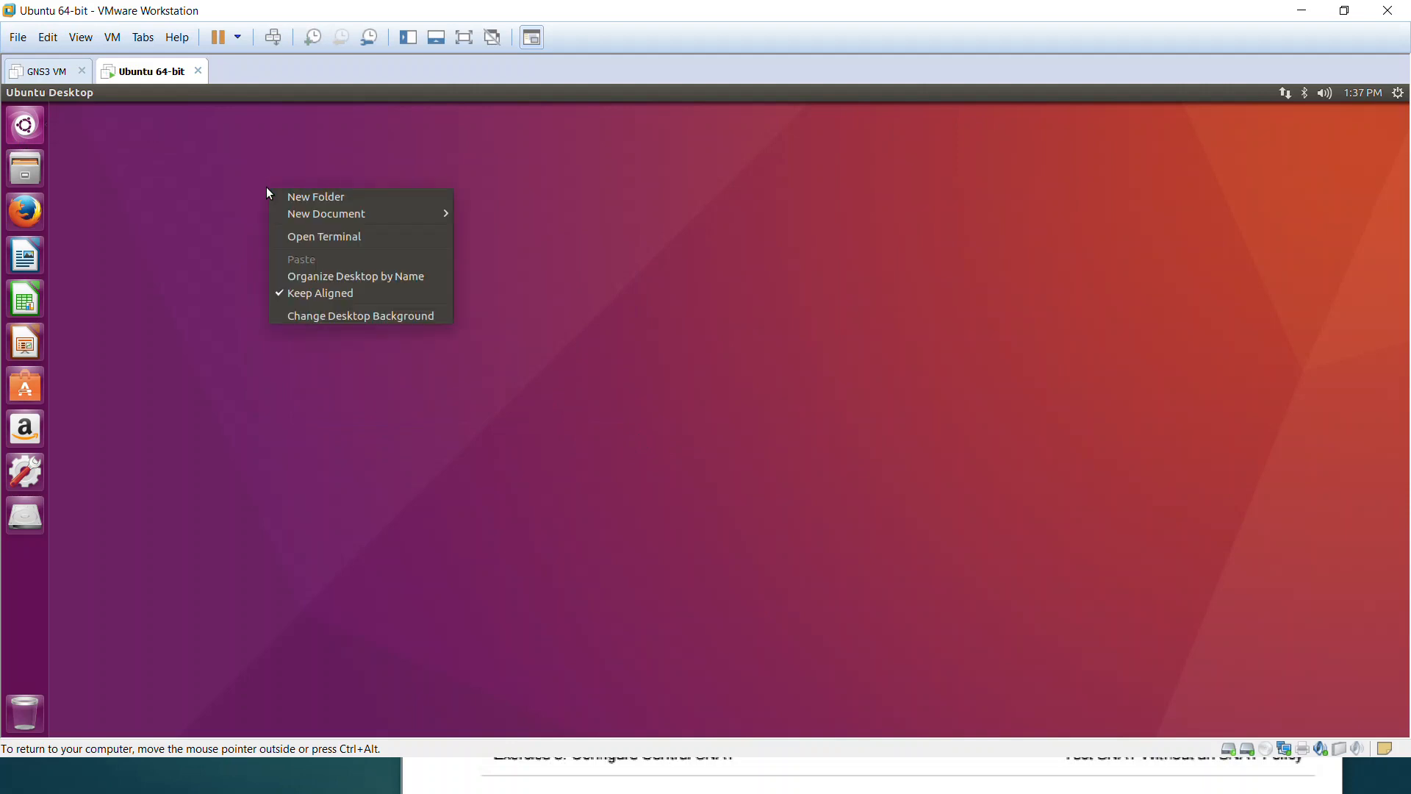
left_click(311, 234)
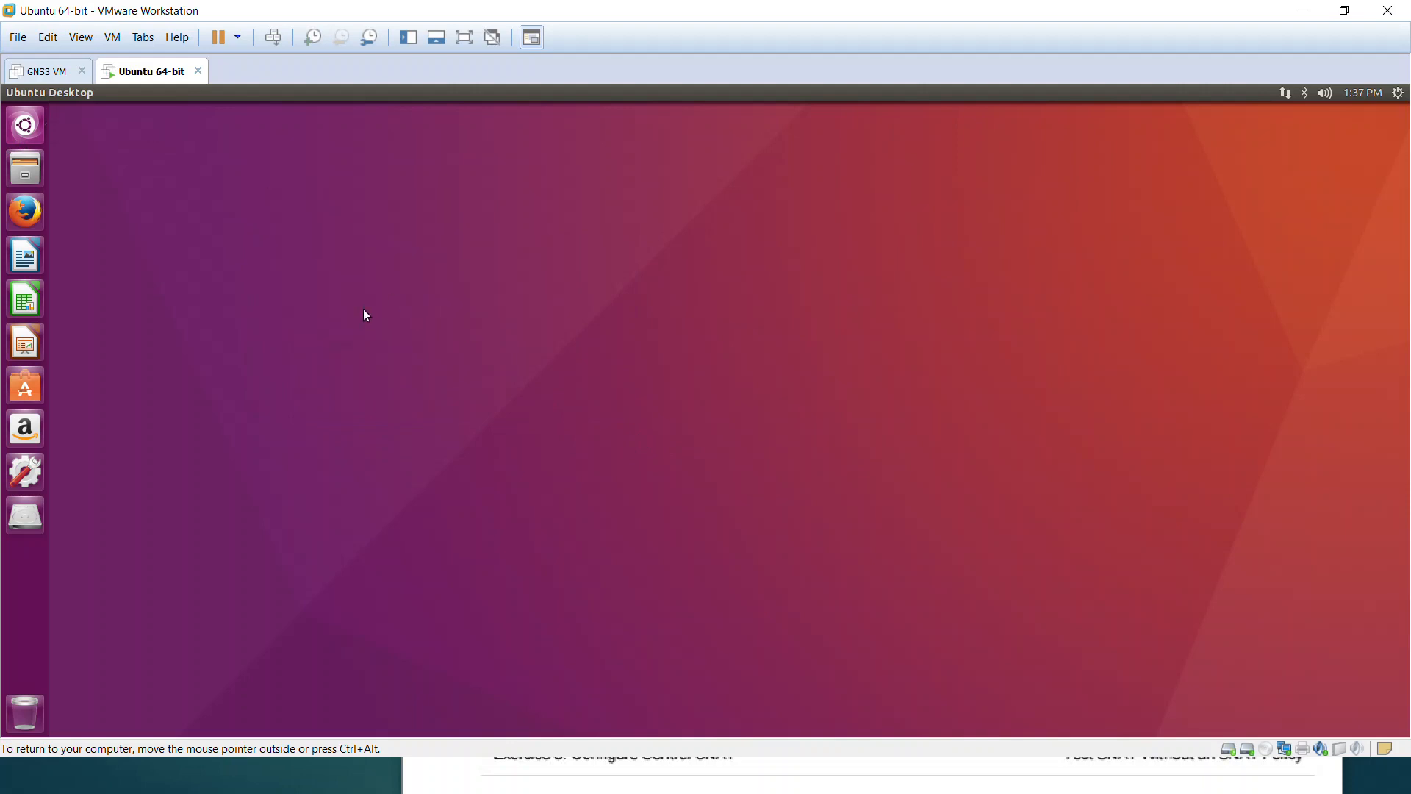
left_click_drag(302, 111, 639, 249)
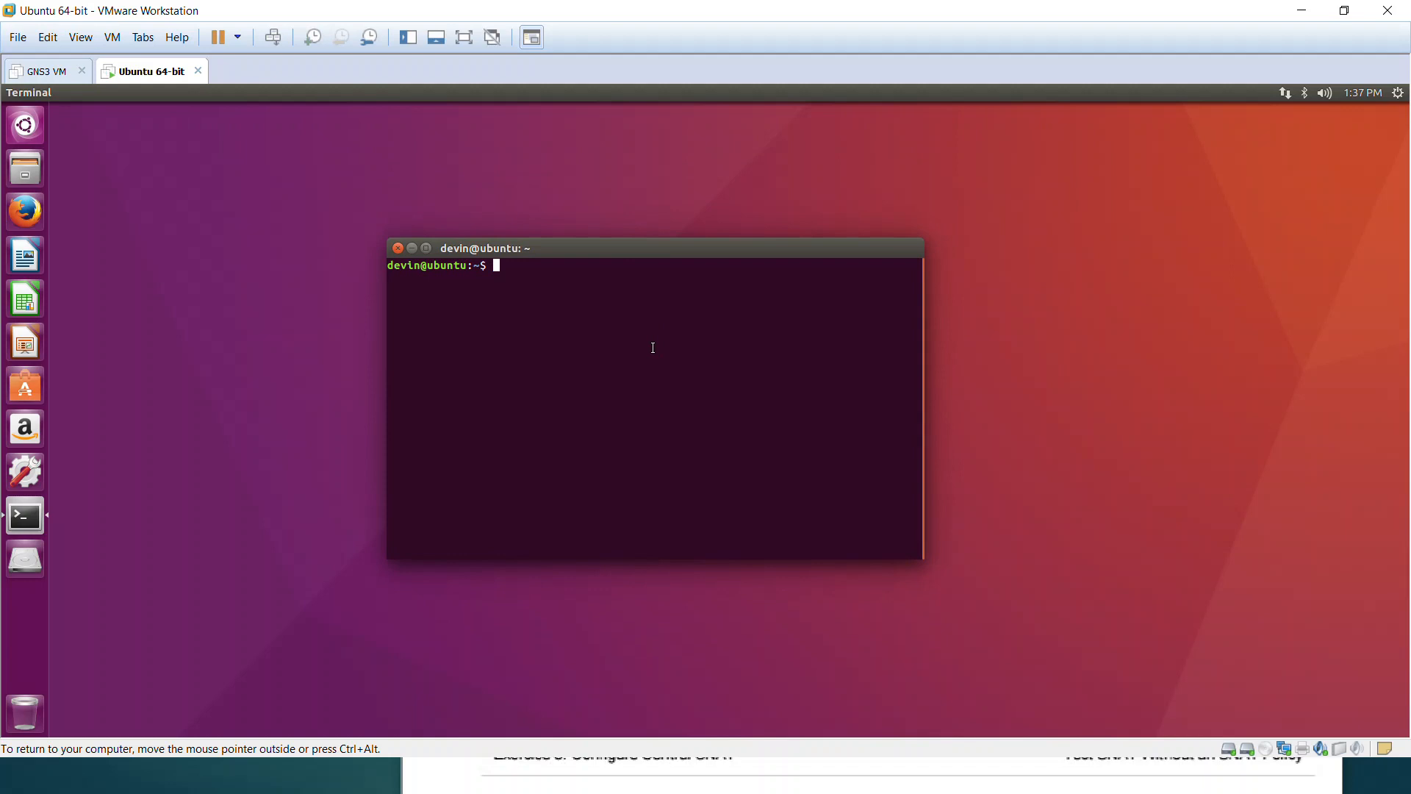
type("sudo apt-get update")
key("Return")
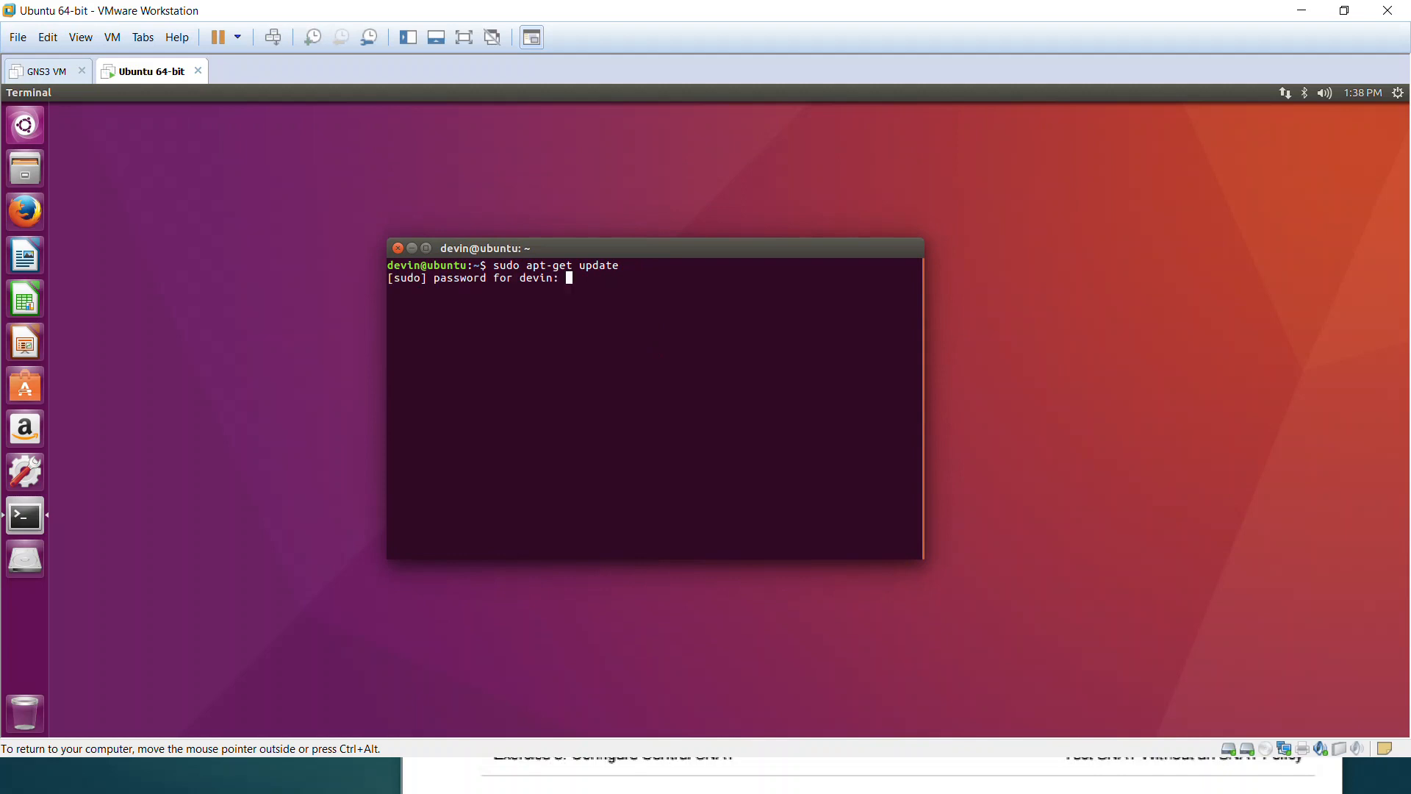
key("Return")
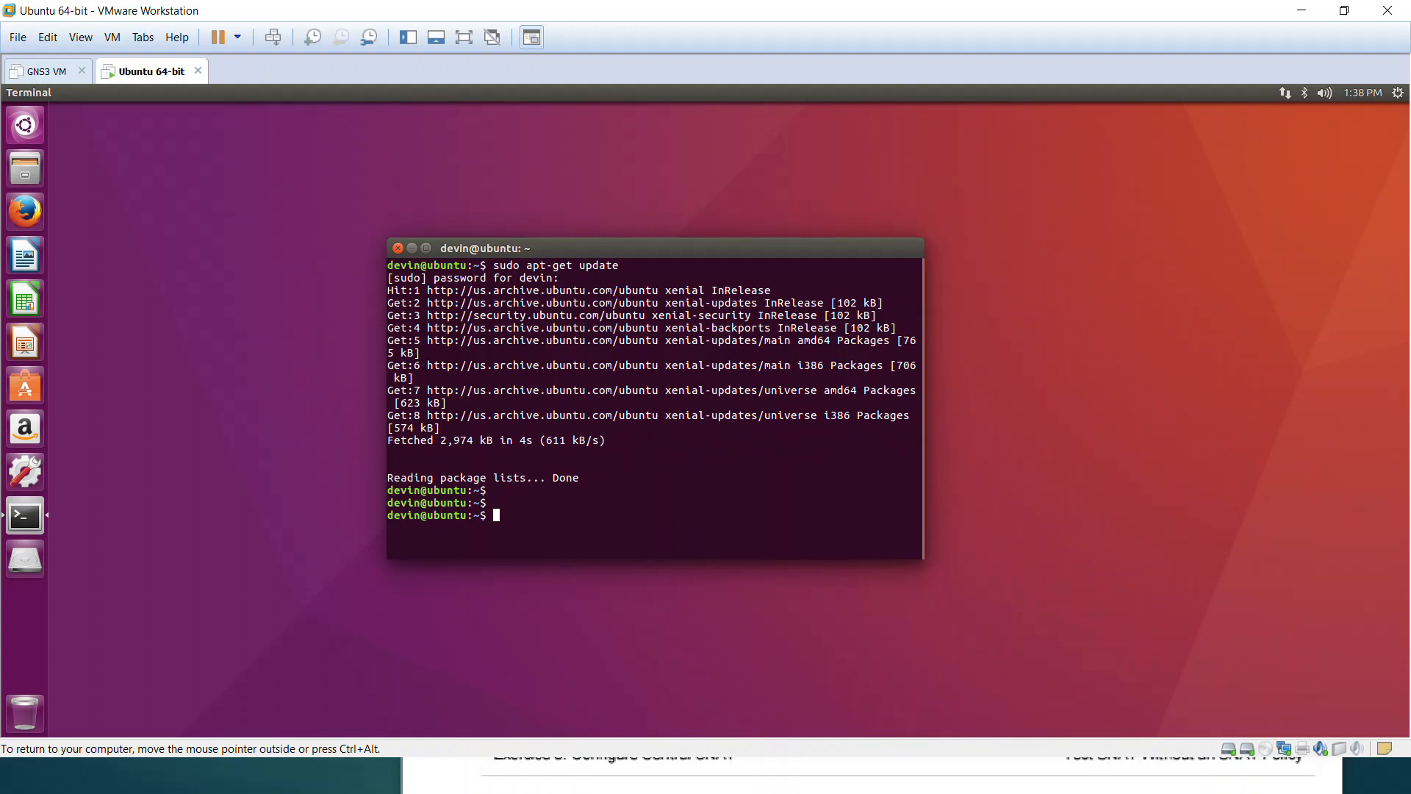
Install the partition editor with sudo apt-get install gparted
type("sudo apt=")
key("BackSpace")
type("-get install gparted")
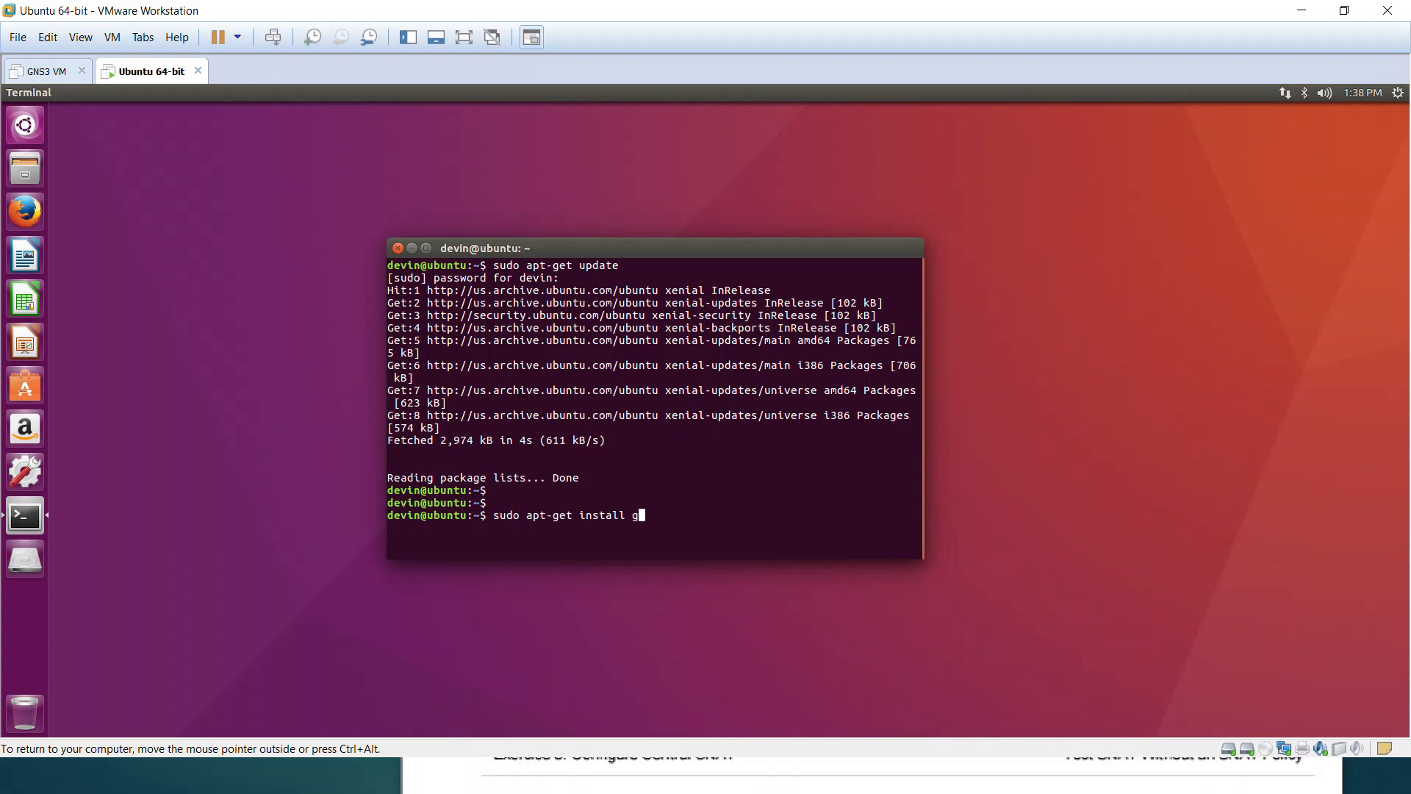
key("Return")
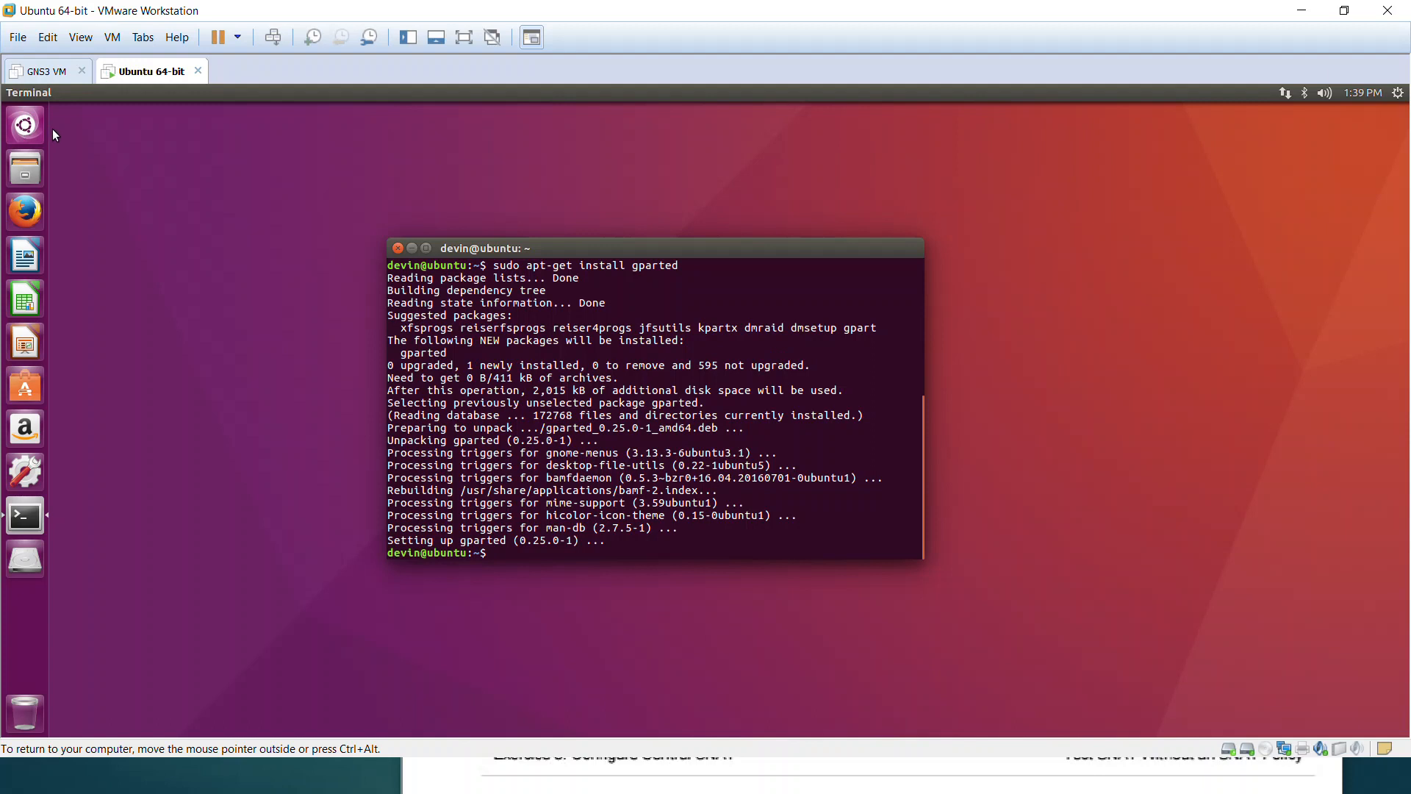
Launch the GParted Partition Editor, authenticating with the account password, and close the terminal
left_click(28, 132)
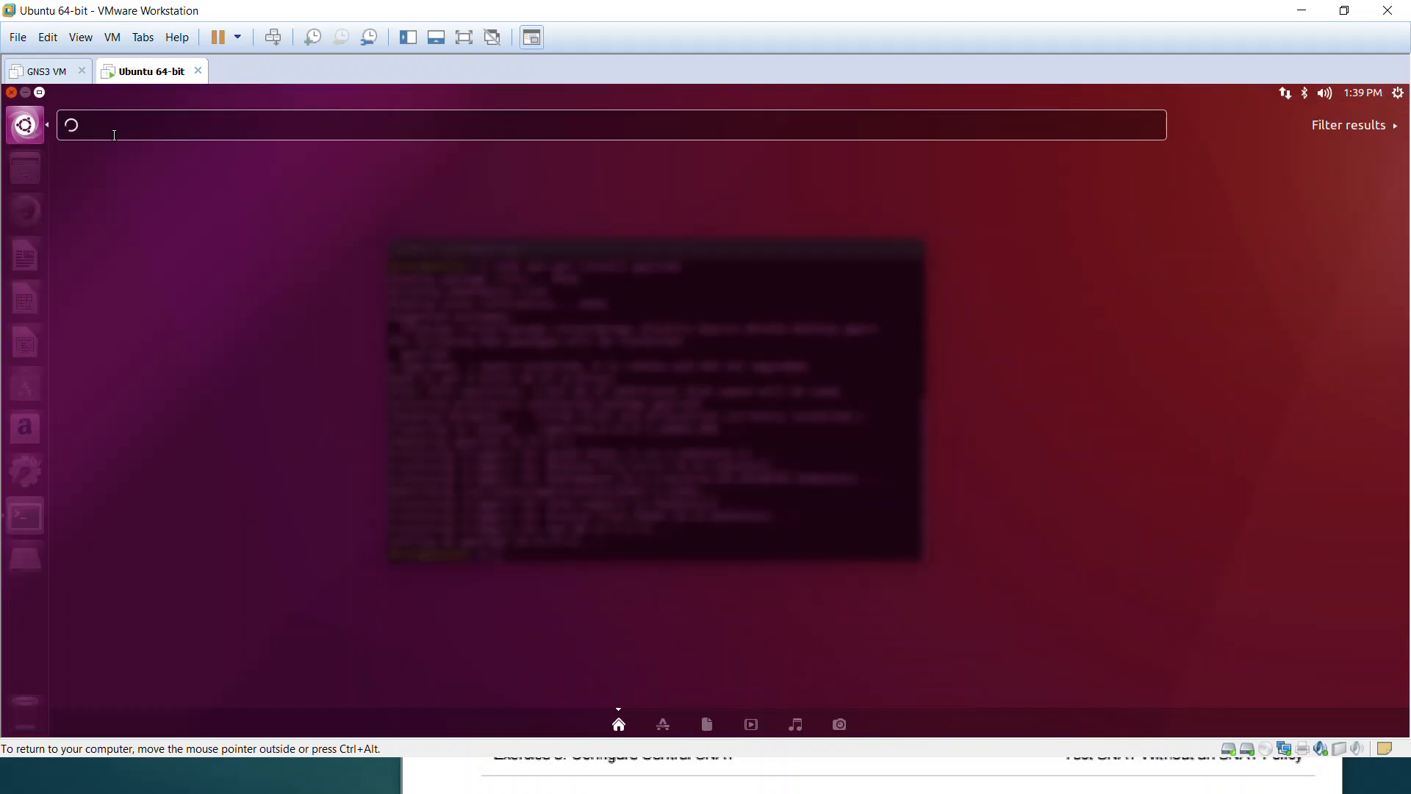
type("gpart")
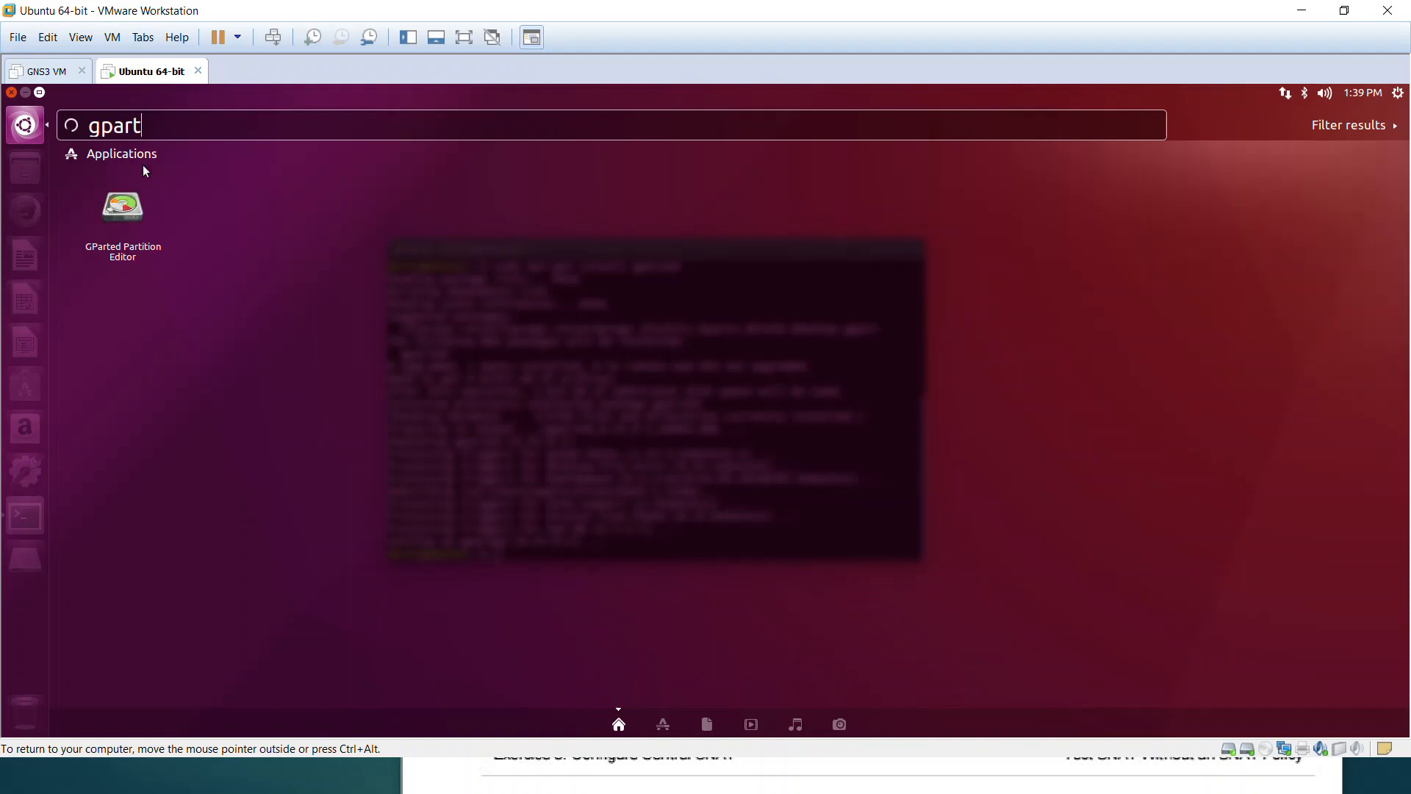
left_click(138, 215)
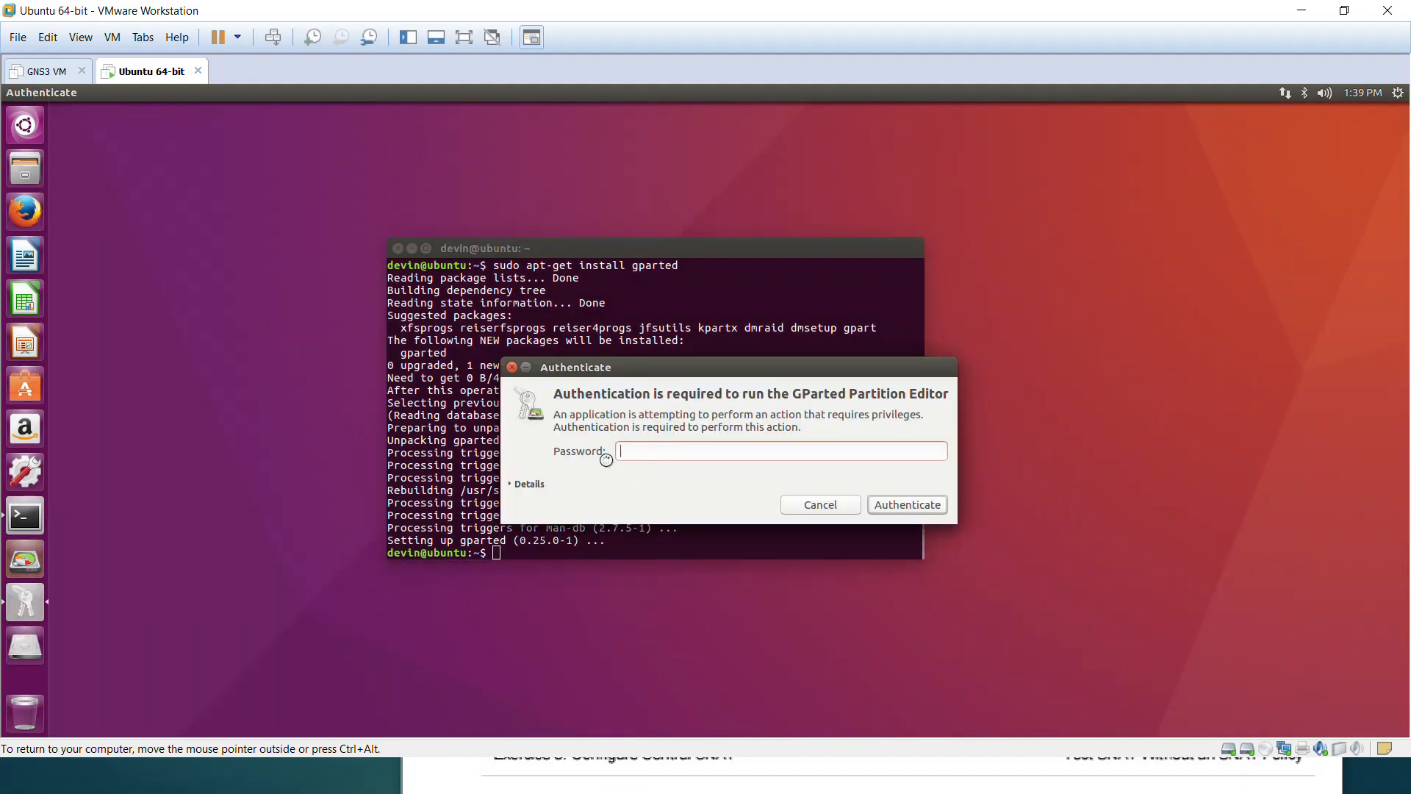
type("********")
key("Return")
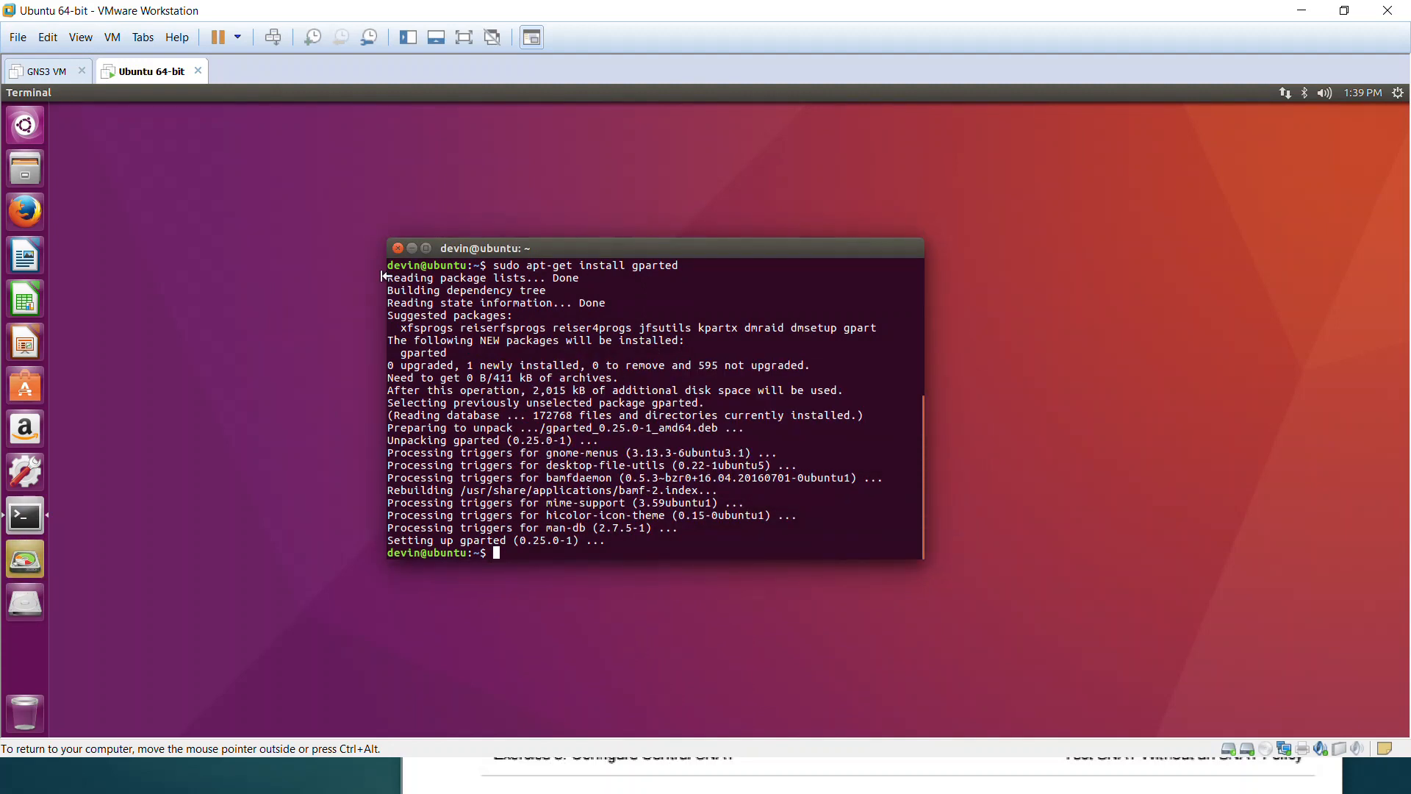
key("ctrl+d")
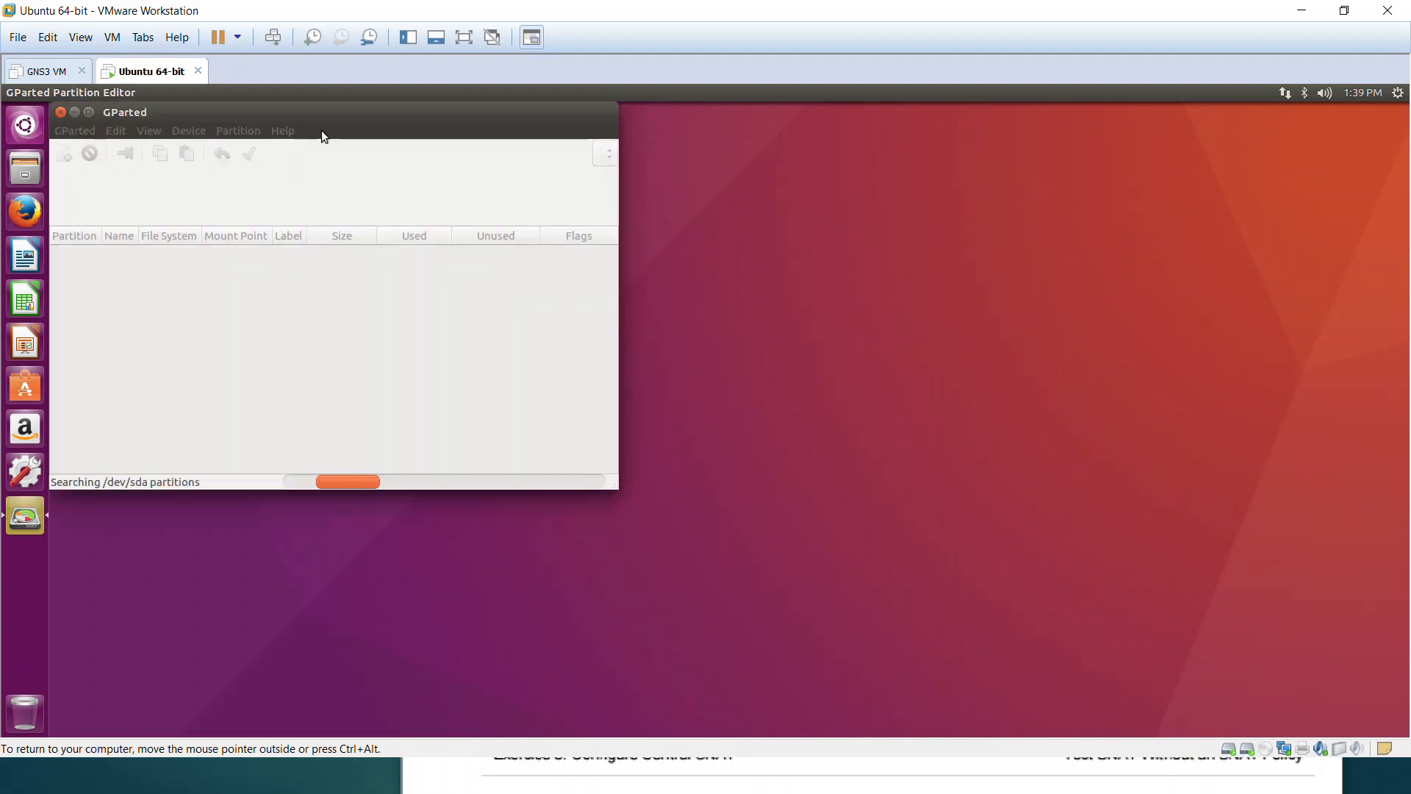
Move the GParted window away from the launcher and display the partitions of disk /dev/sdb
left_click_drag(327, 112, 533, 127)
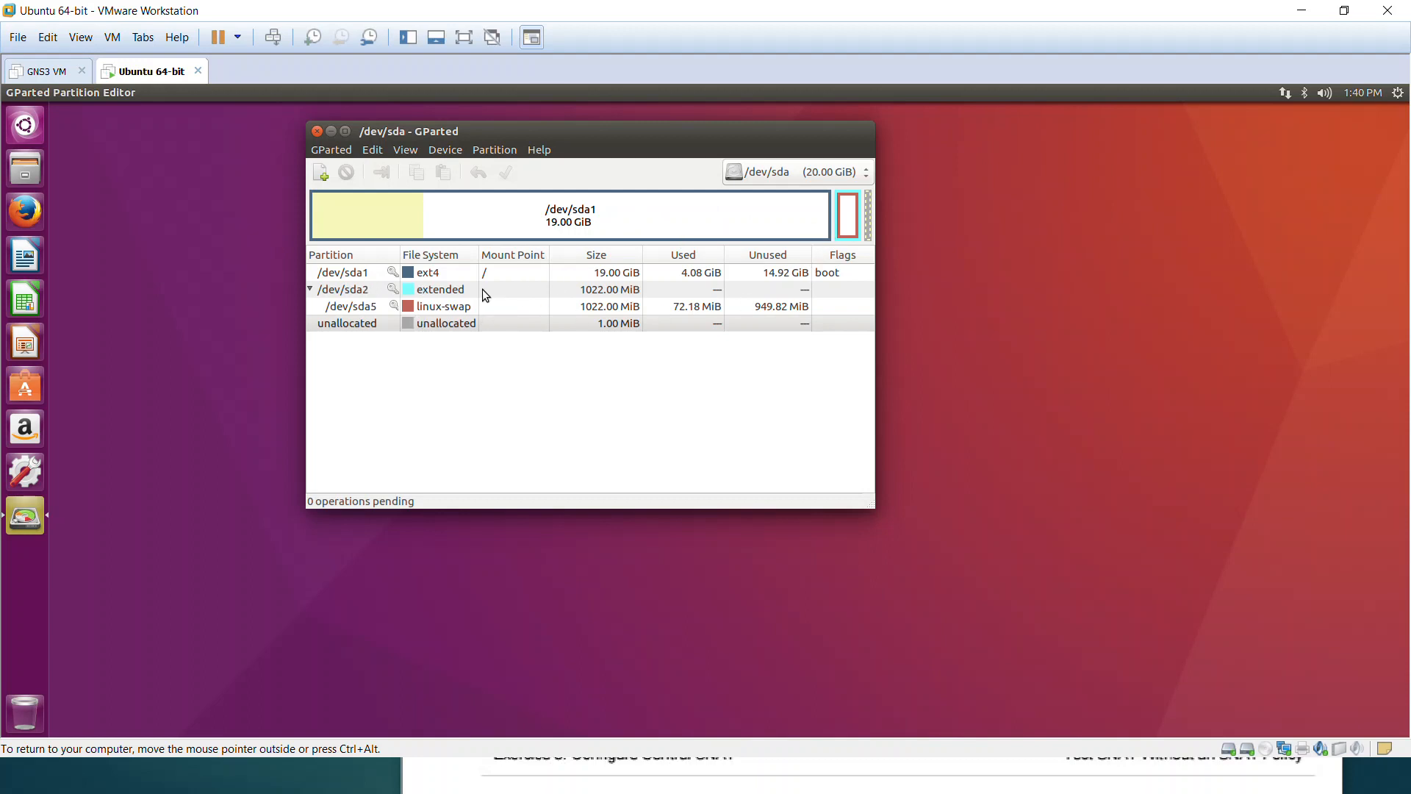
left_click(832, 180)
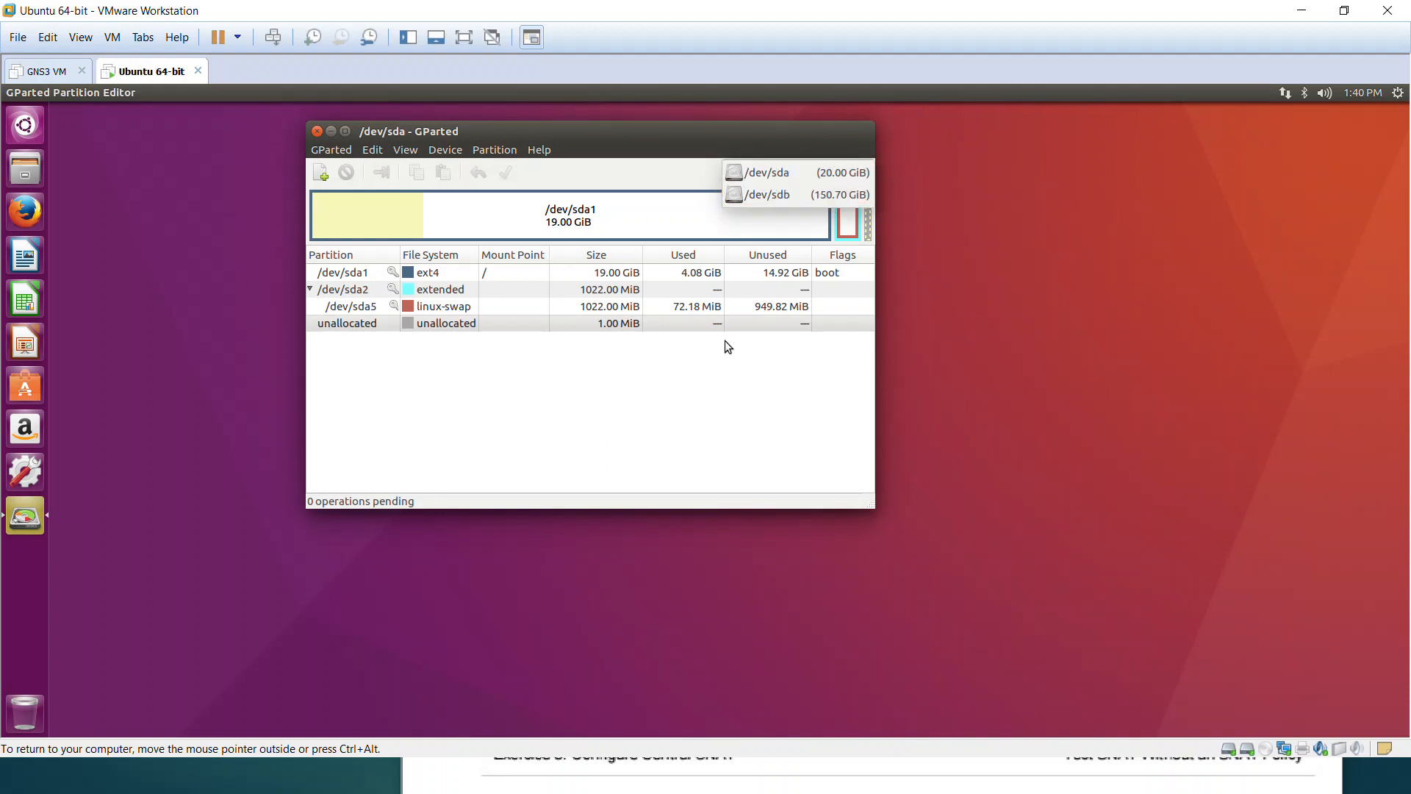
left_click(782, 200)
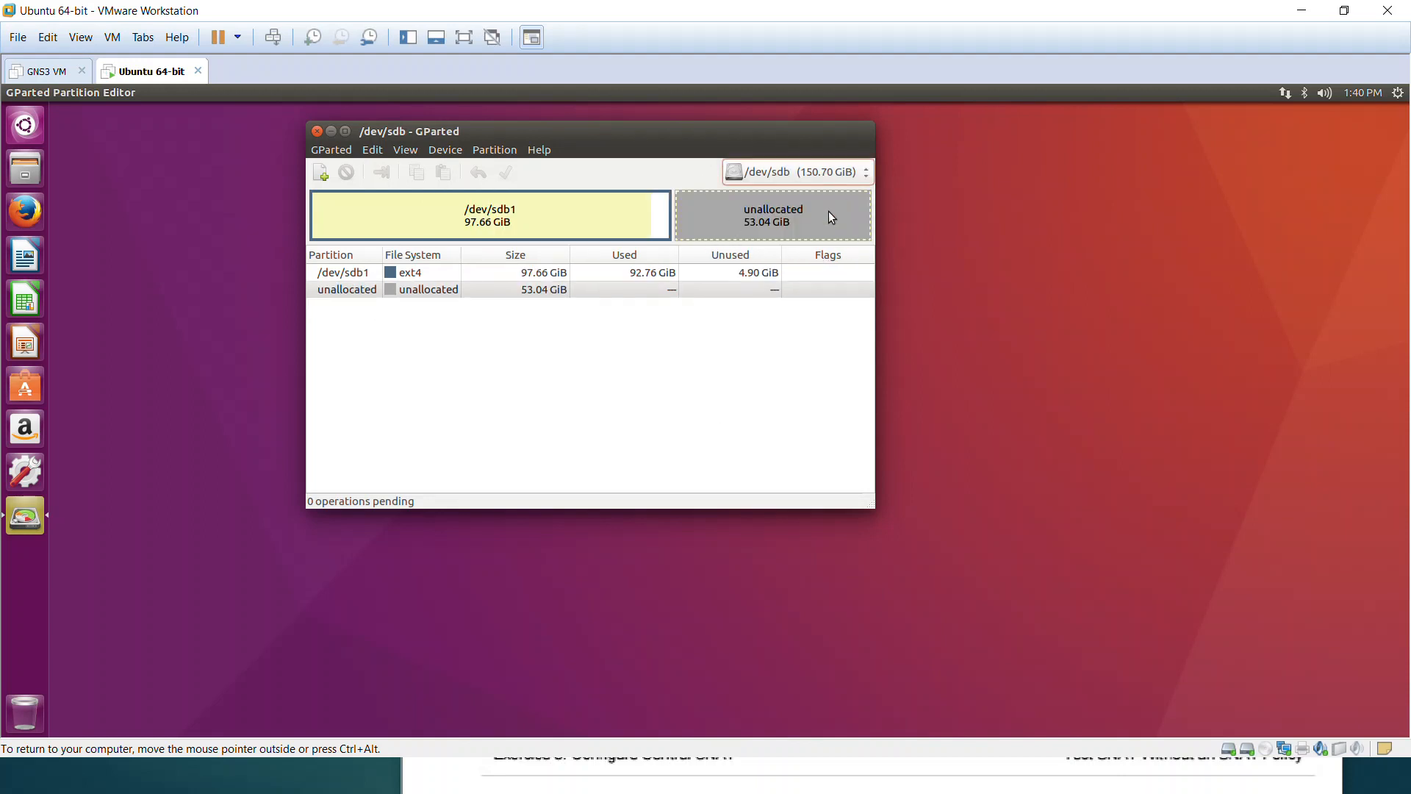
Resize partition /dev/sdb1 to 154315 MiB so that it takes in all the unallocated space after it
left_click(658, 220)
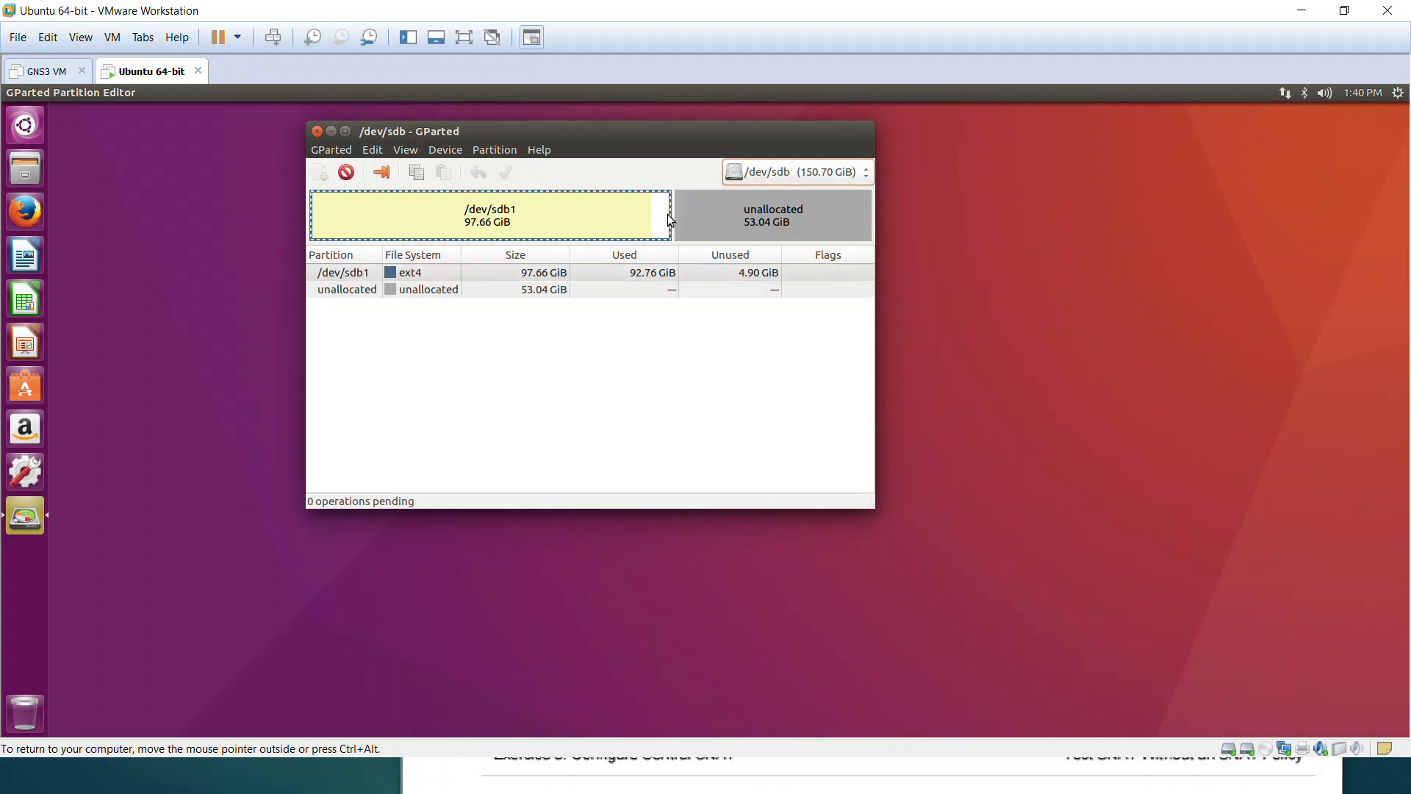
left_click(389, 179)
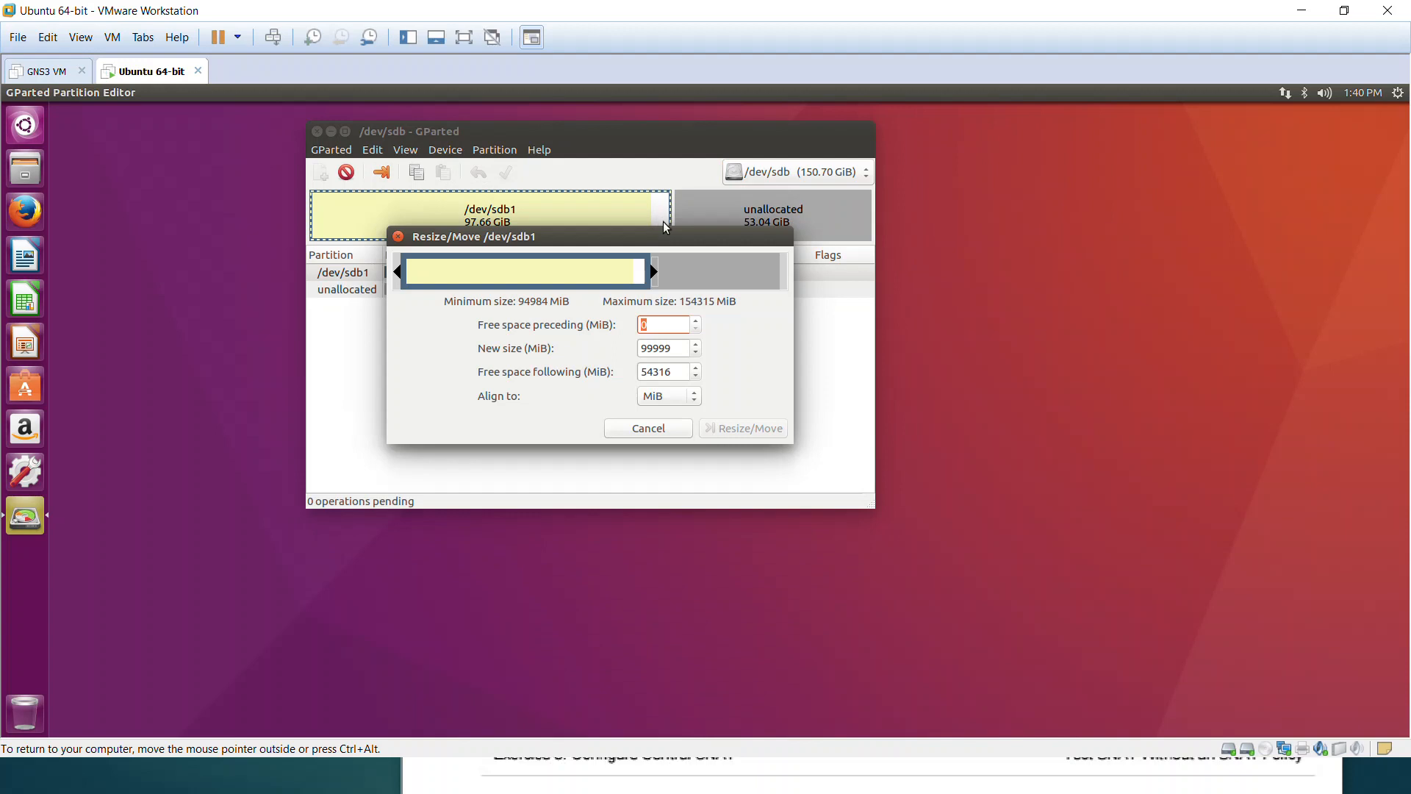
left_click_drag(661, 275, 851, 275)
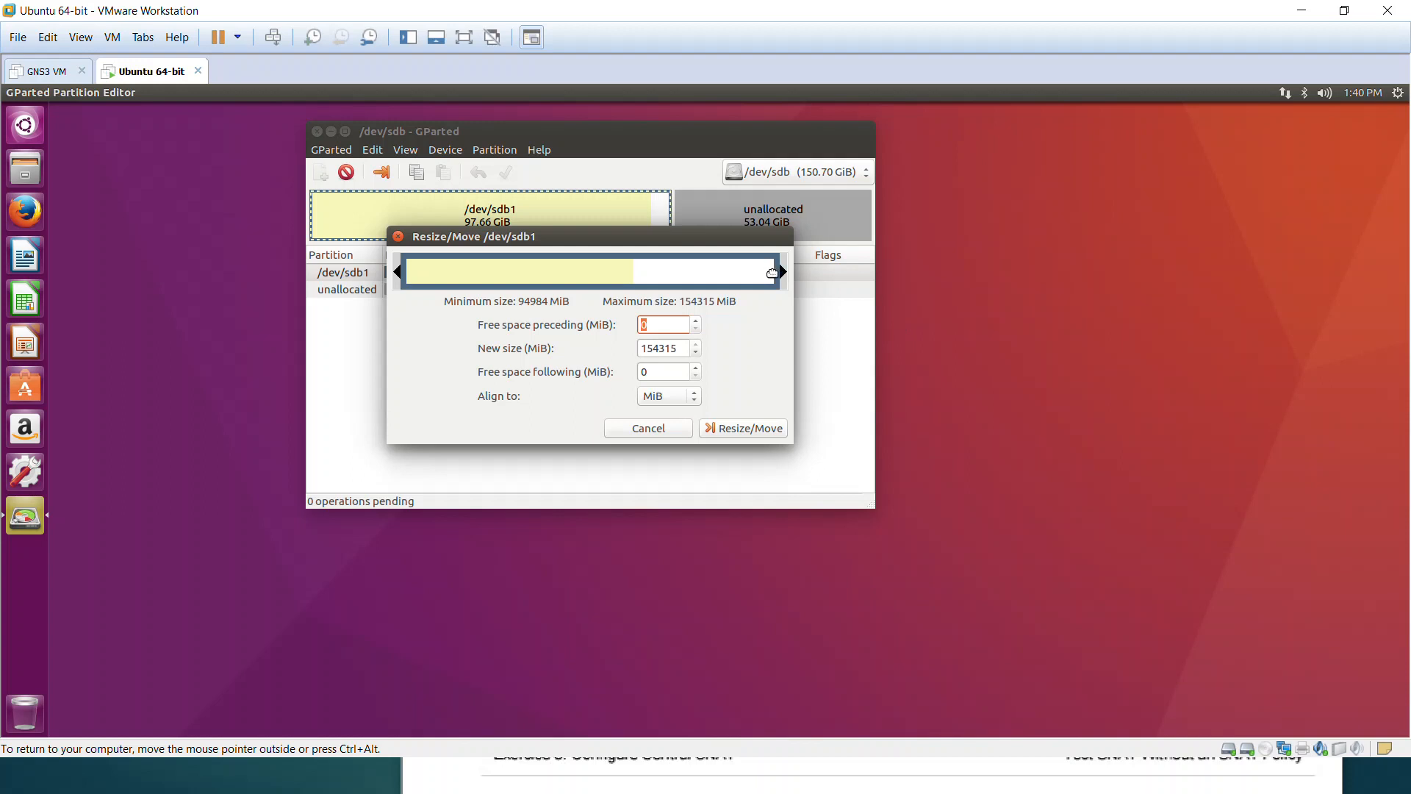
left_click_drag(779, 274, 830, 277)
left_click(751, 430)
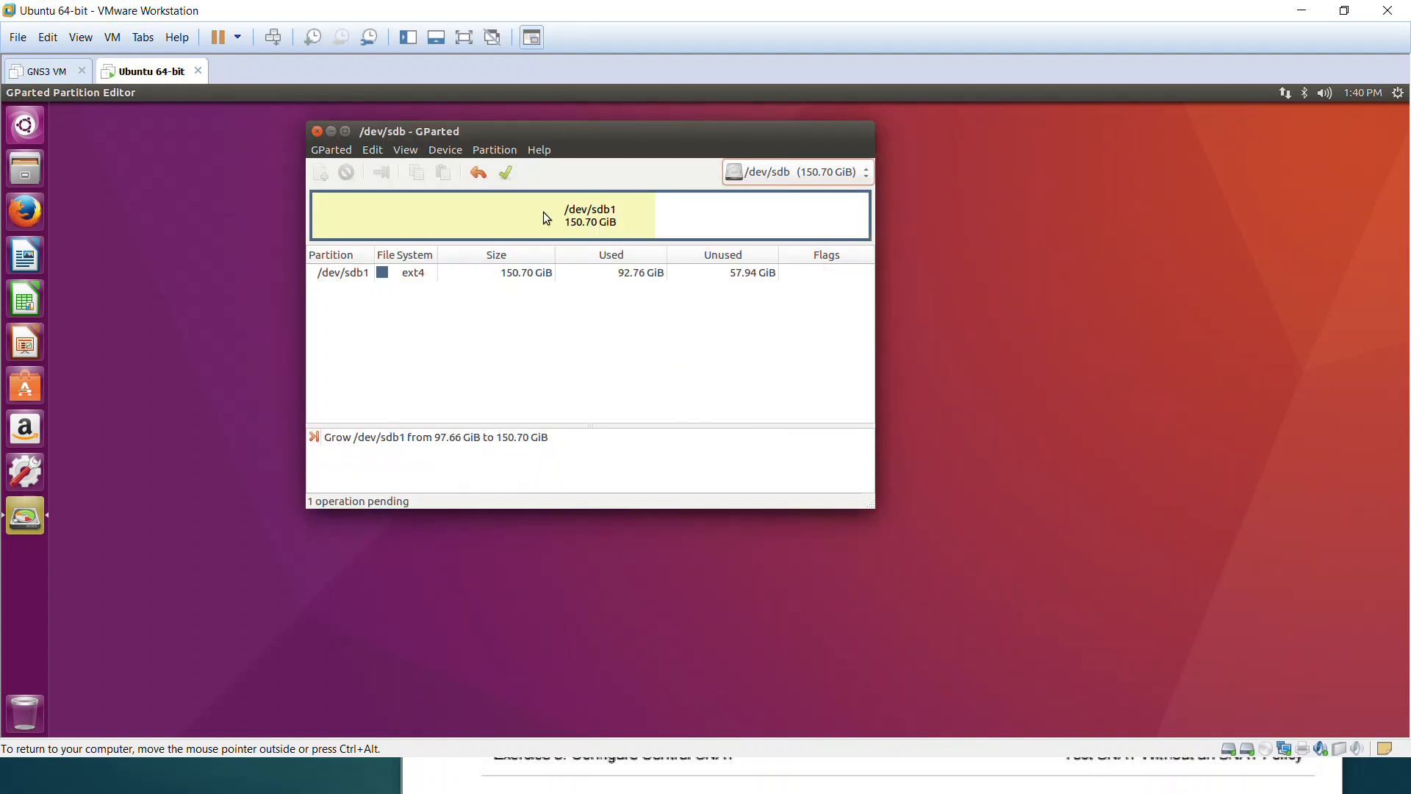
Apply the pending resize of /dev/sdb1 to the disk, check the operation details and close the report
left_click(505, 173)
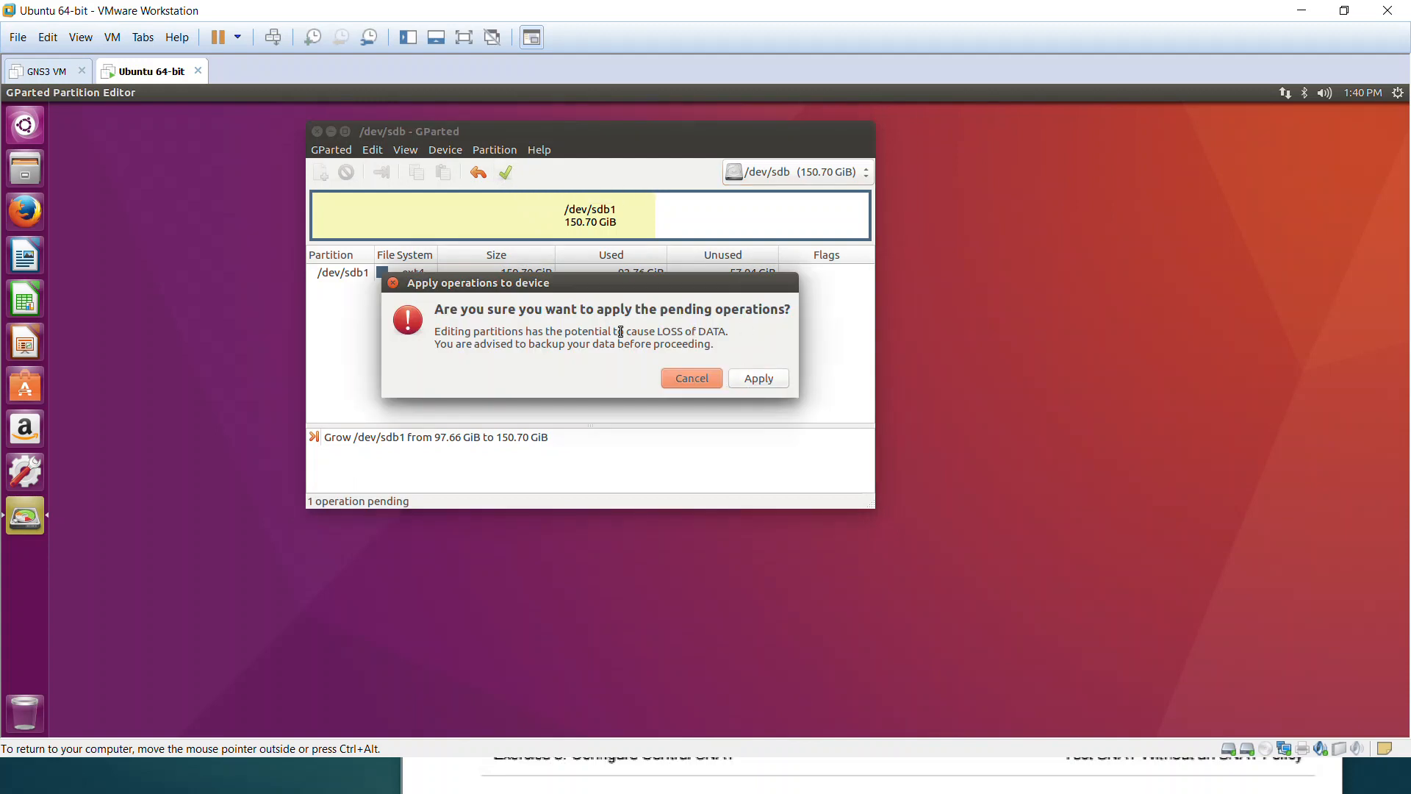
left_click(778, 380)
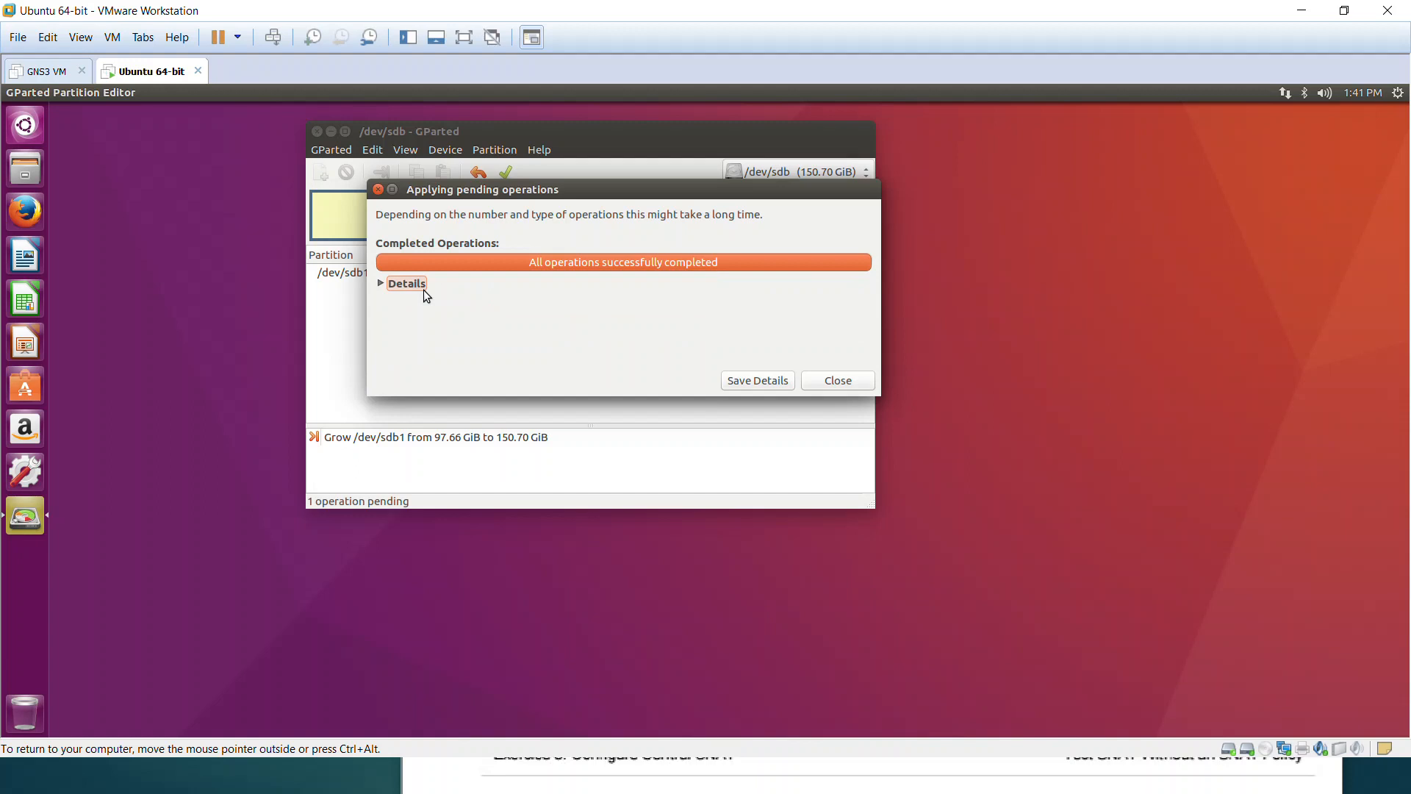
left_click(382, 285)
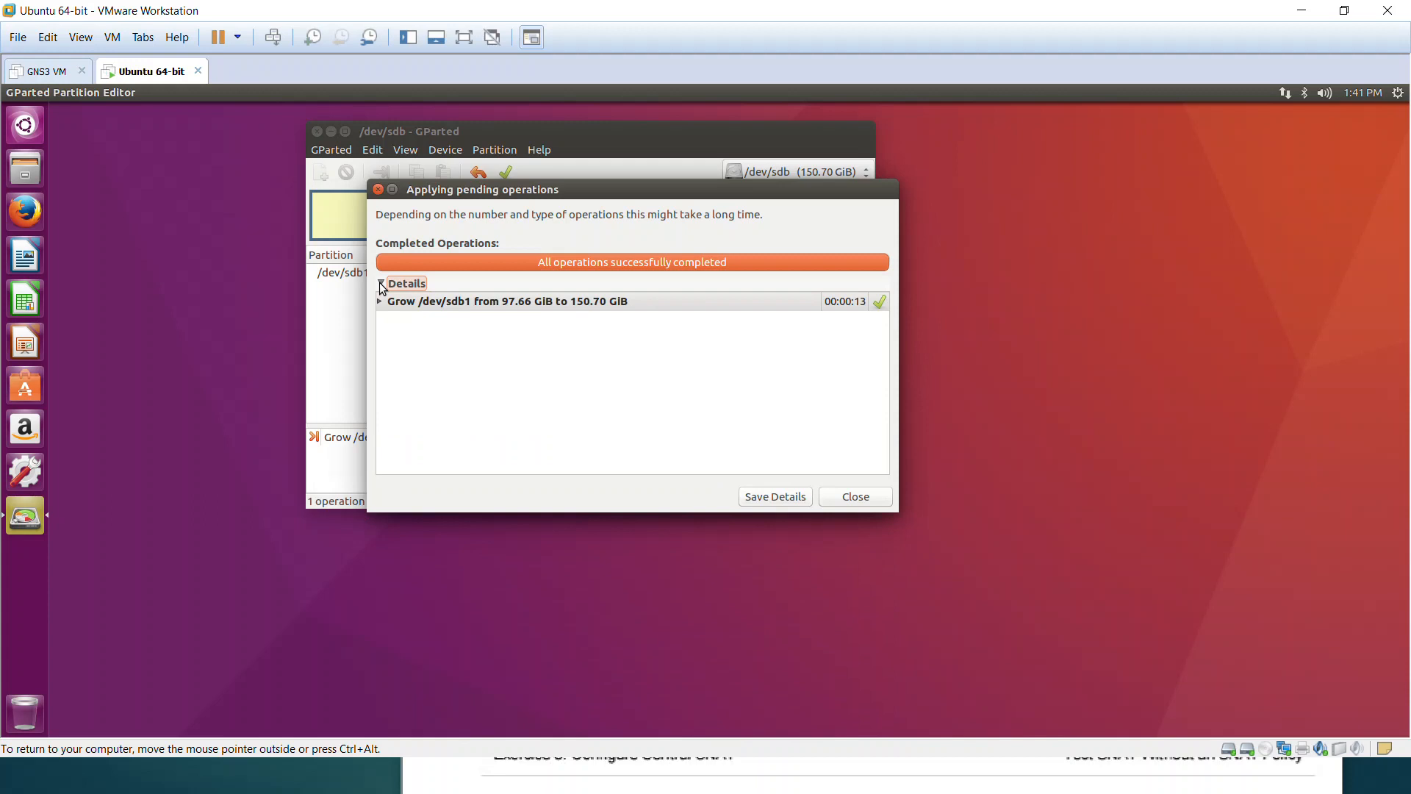
left_click(381, 285)
left_click(882, 501)
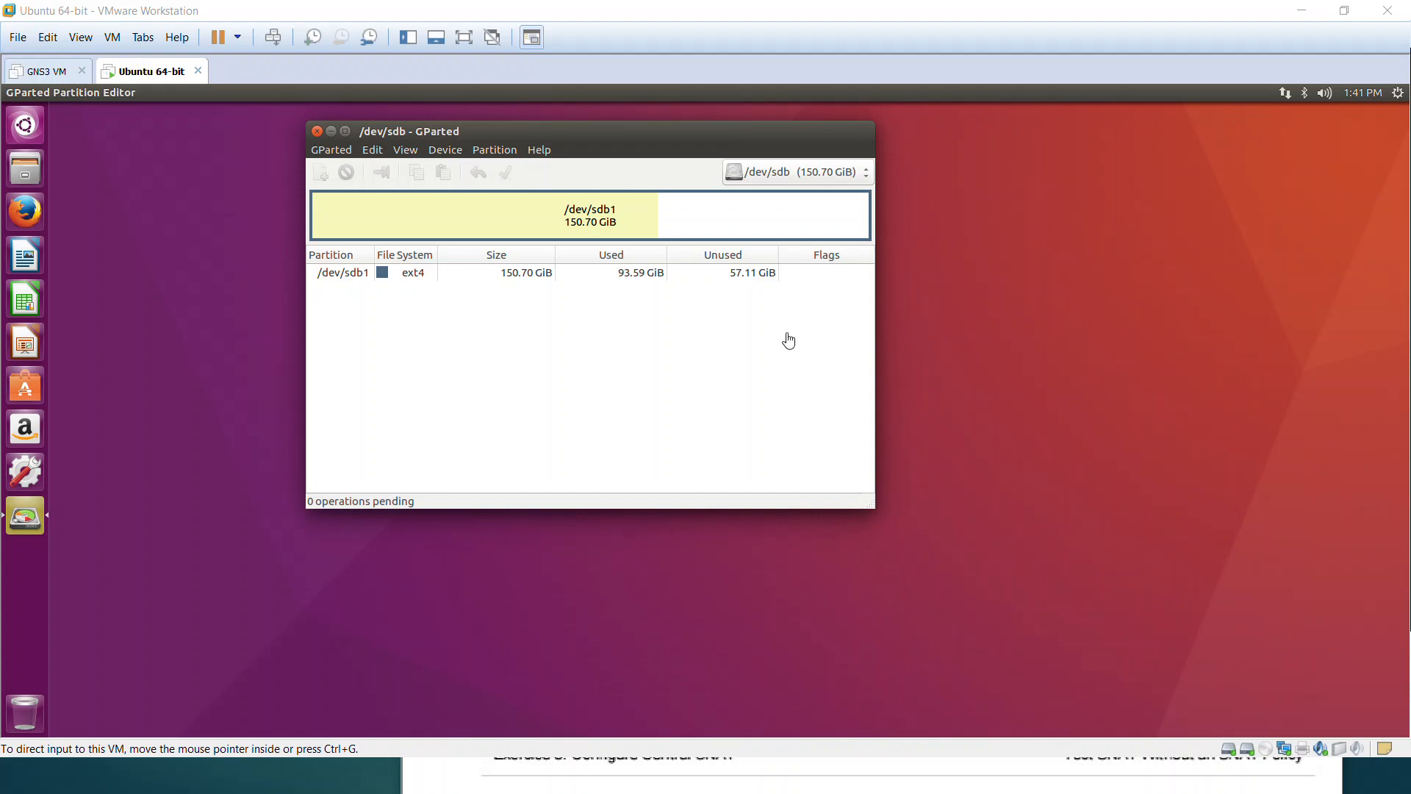
Quit GParted and shut down the Ubuntu virtual machine
left_click(659, 337)
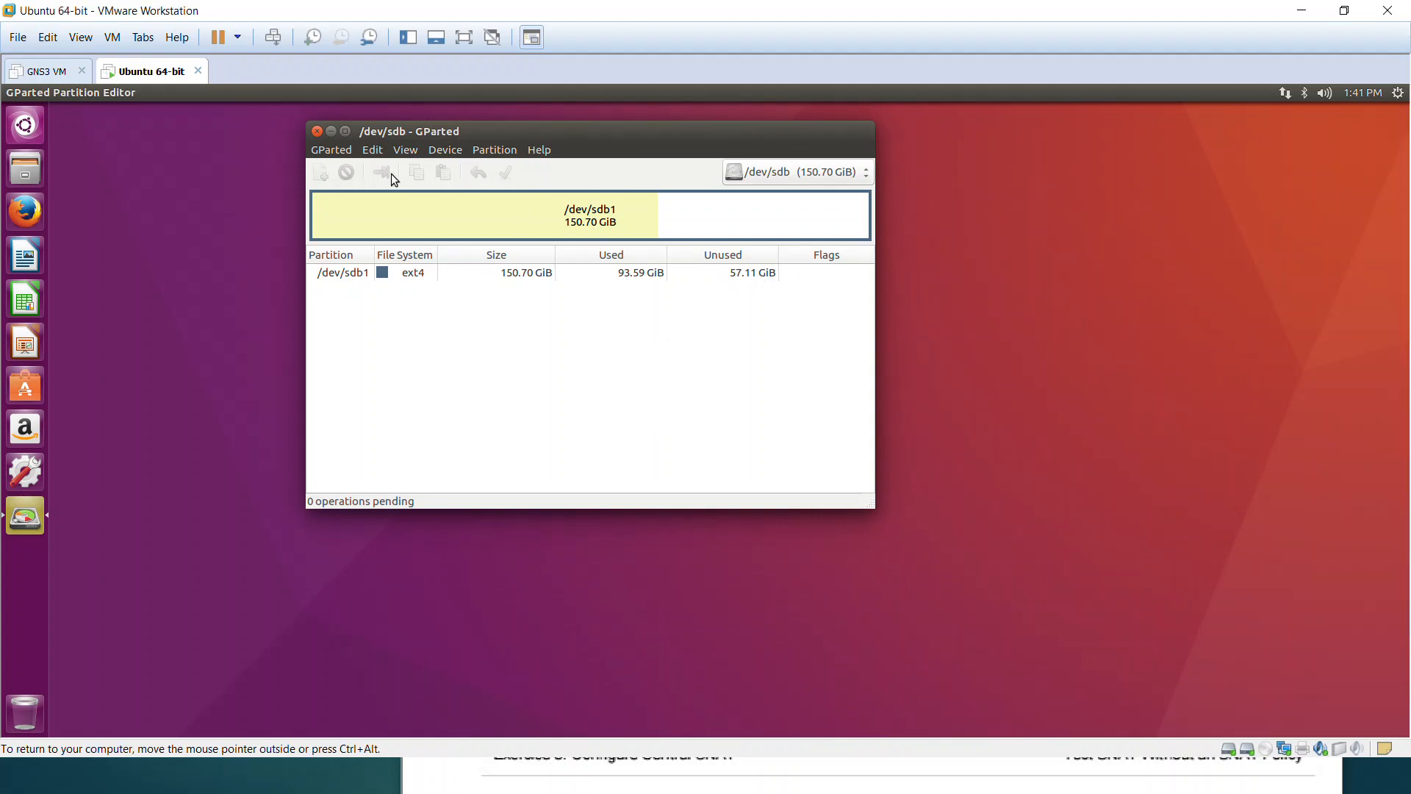
left_click(317, 131)
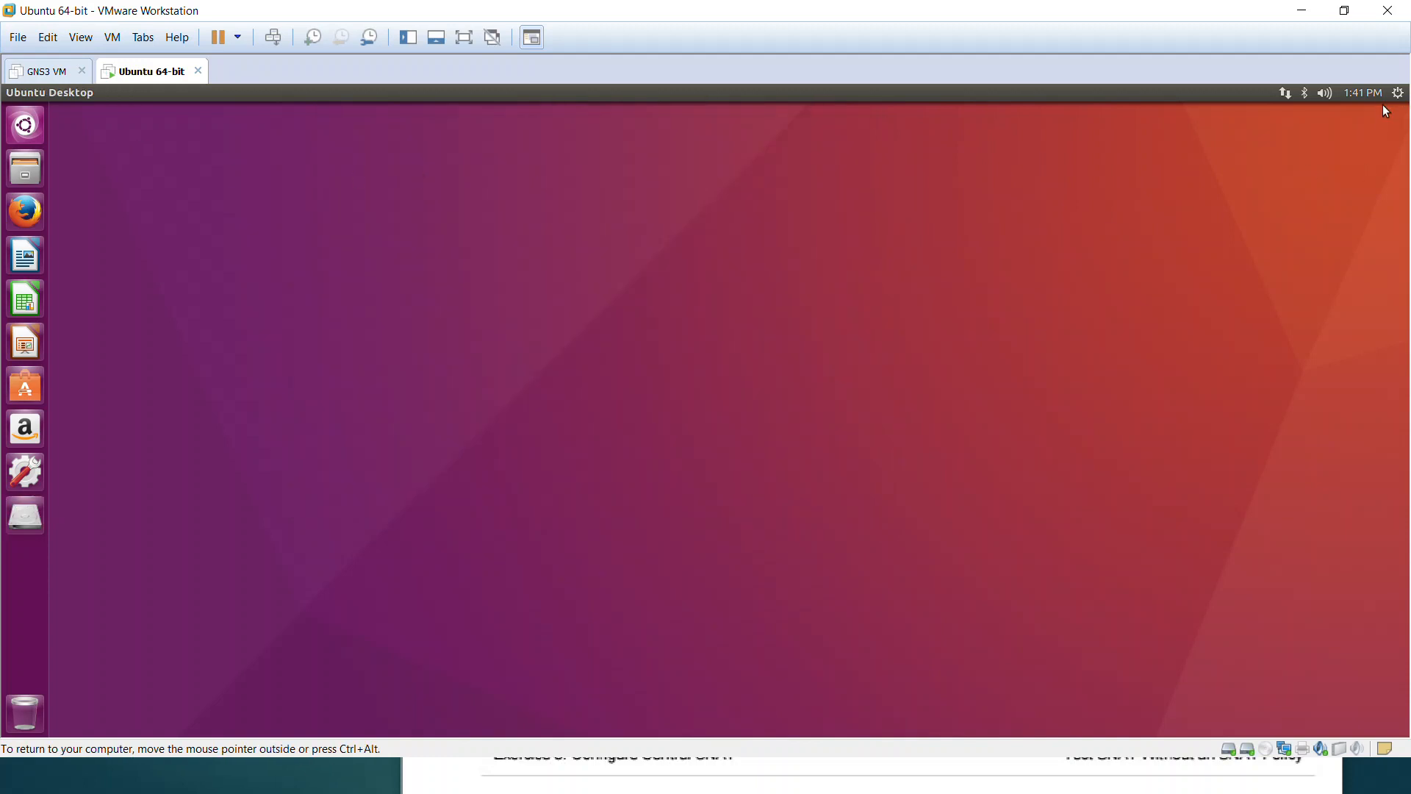
left_click(1399, 95)
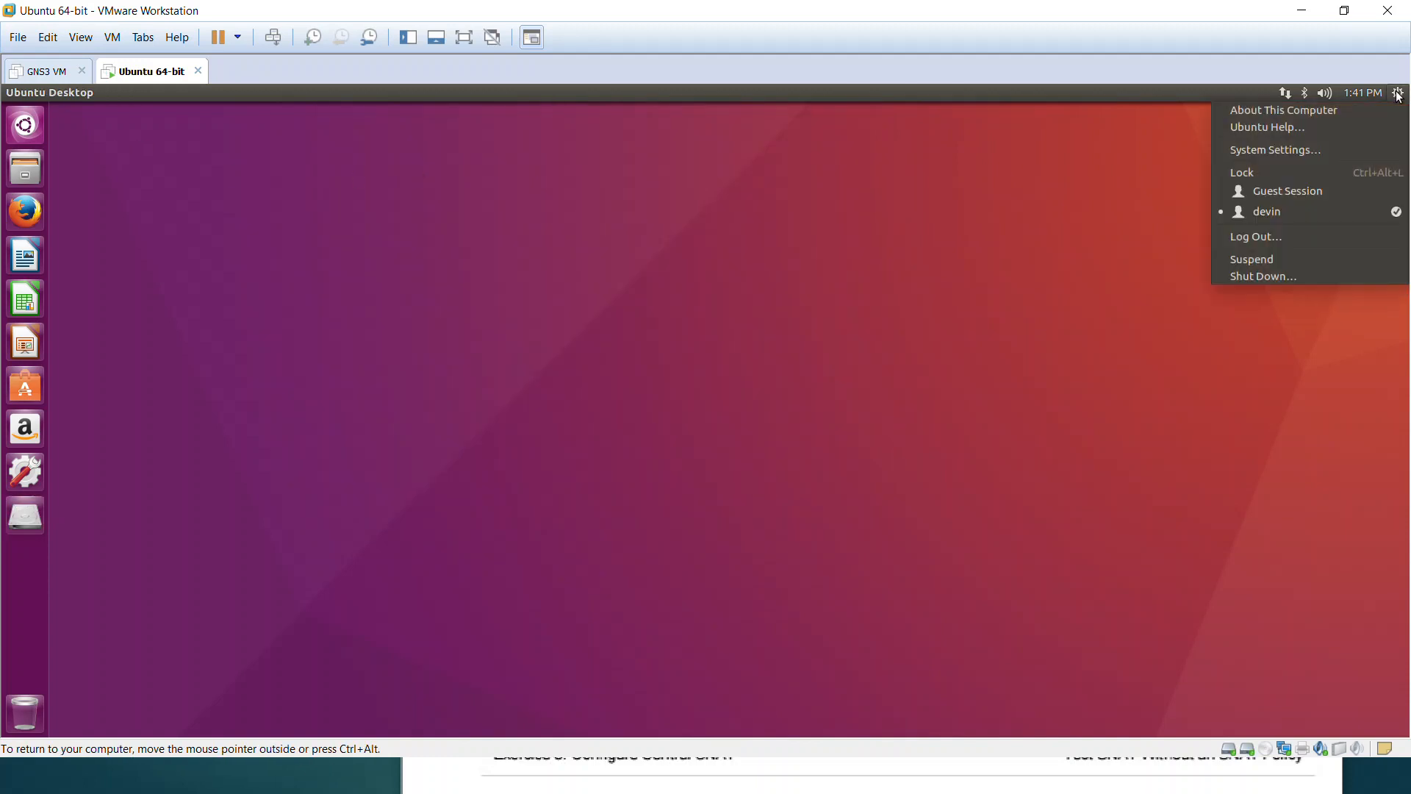
left_click(1260, 276)
left_click(800, 416)
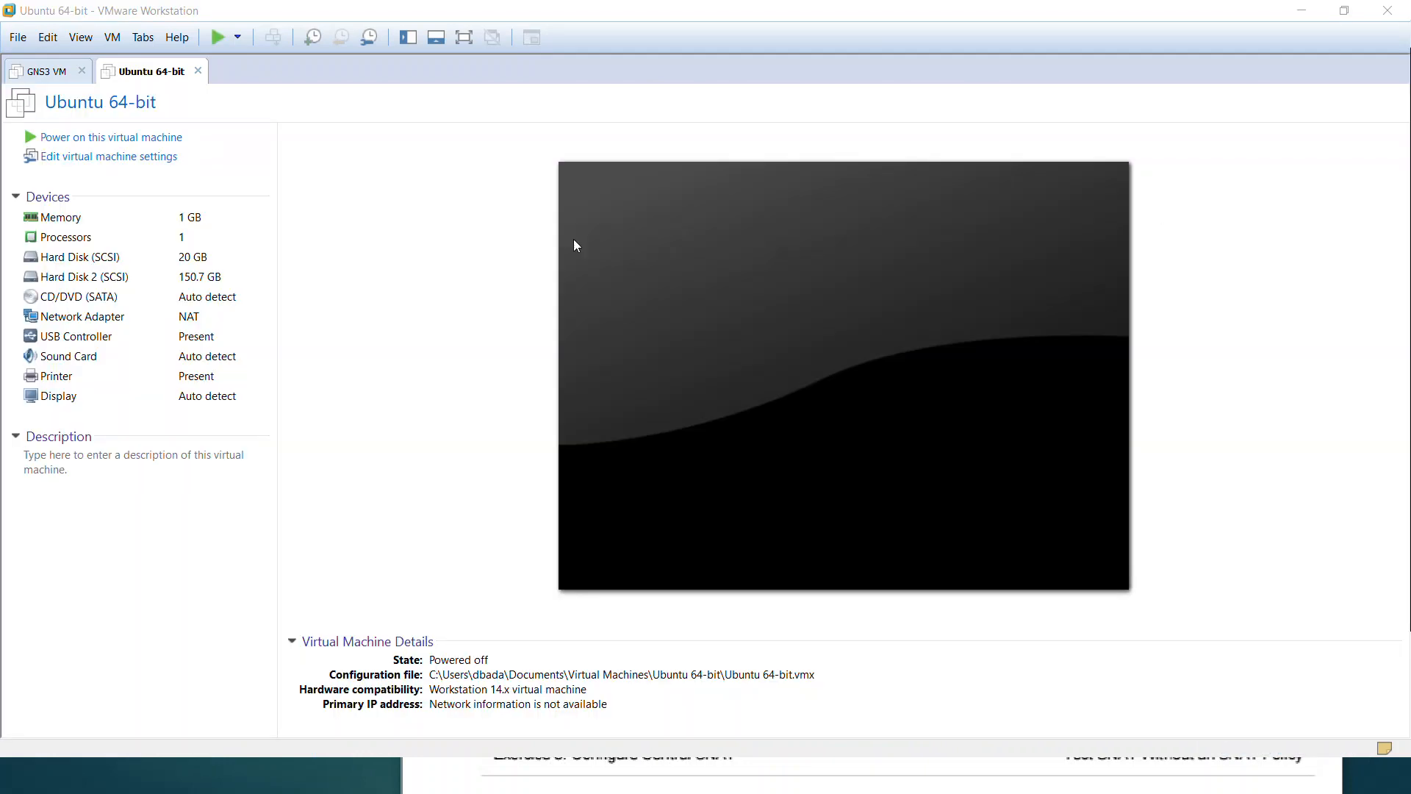
Remove Hard Disk 2 (SCSI) from the Ubuntu 64-bit virtual machine's hardware and save the settings
left_click(136, 278)
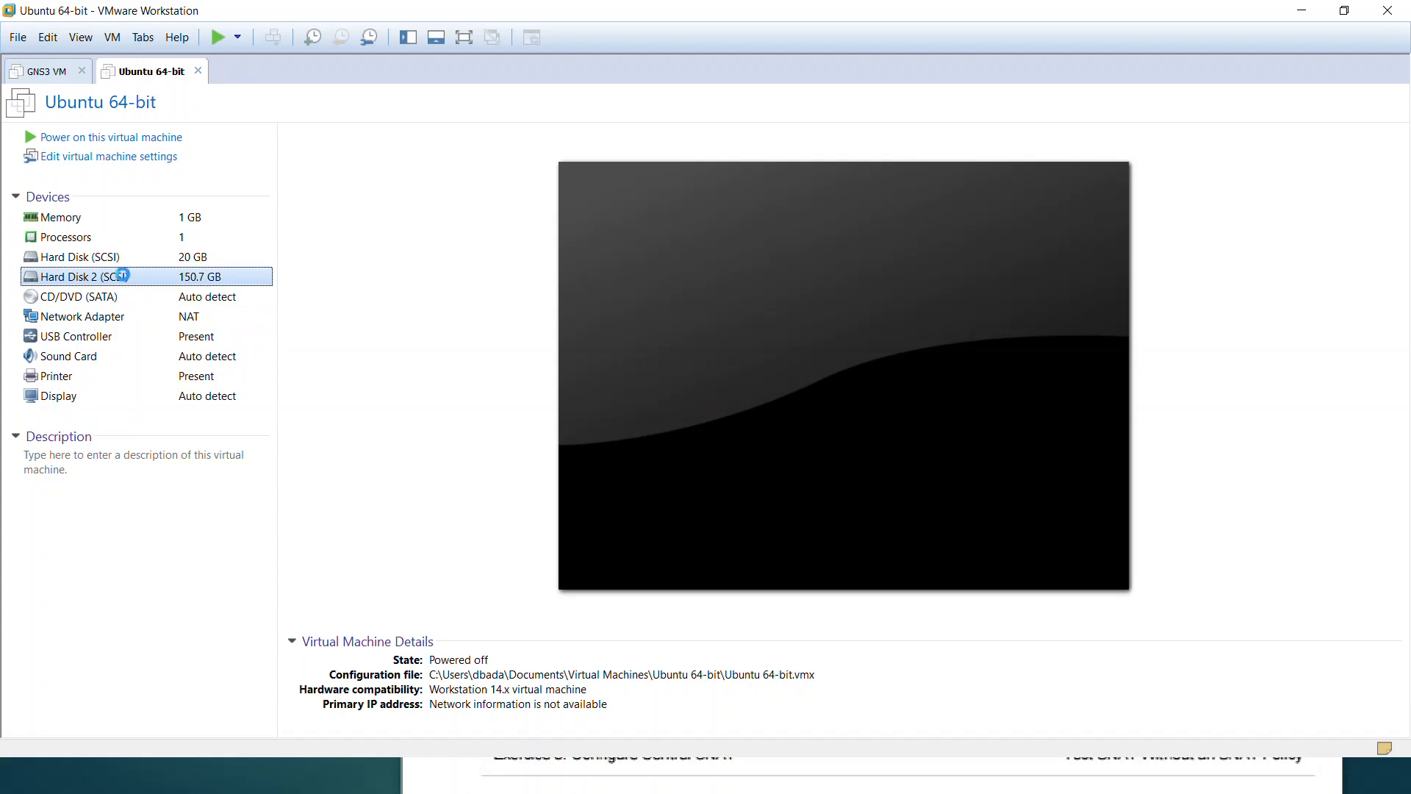
double_click(127, 282)
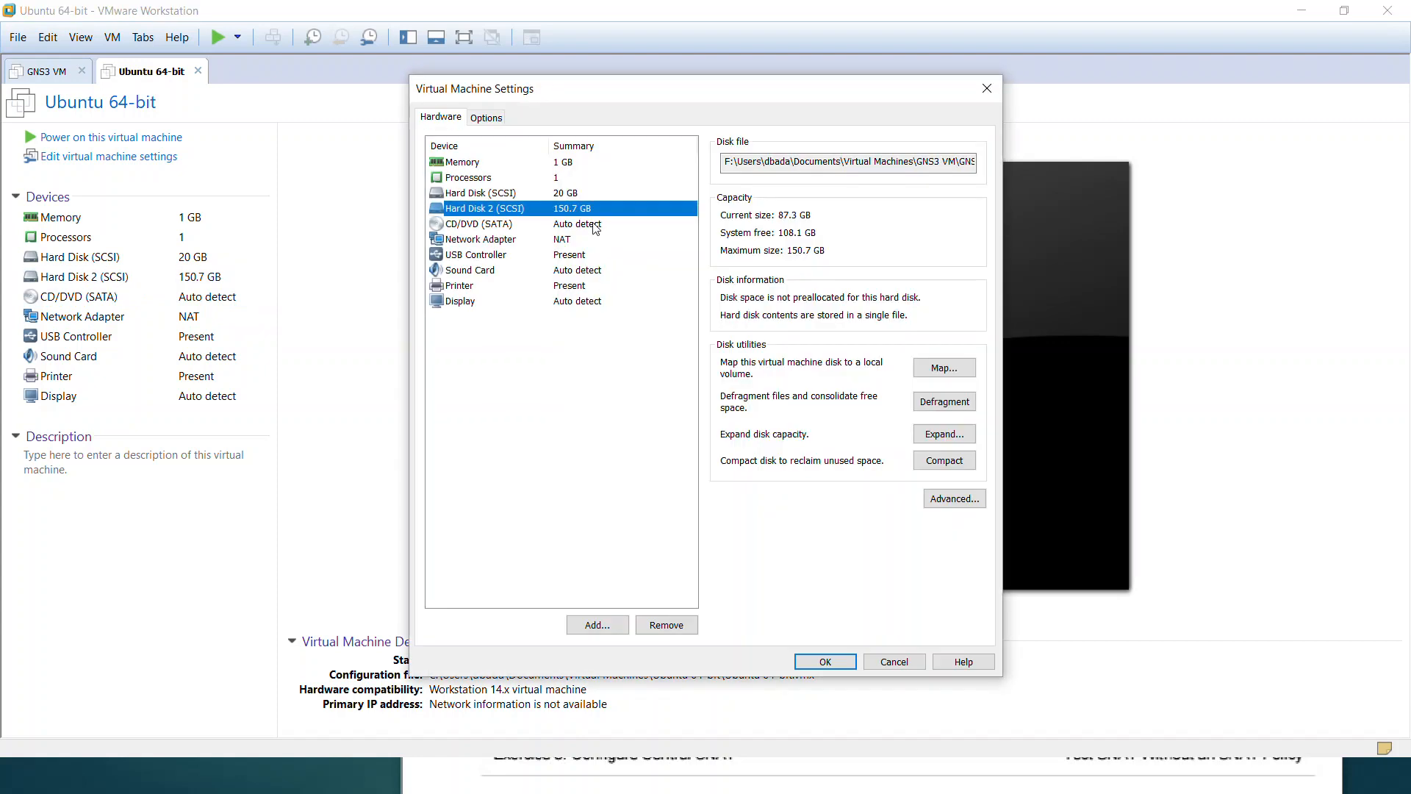
left_click(666, 624)
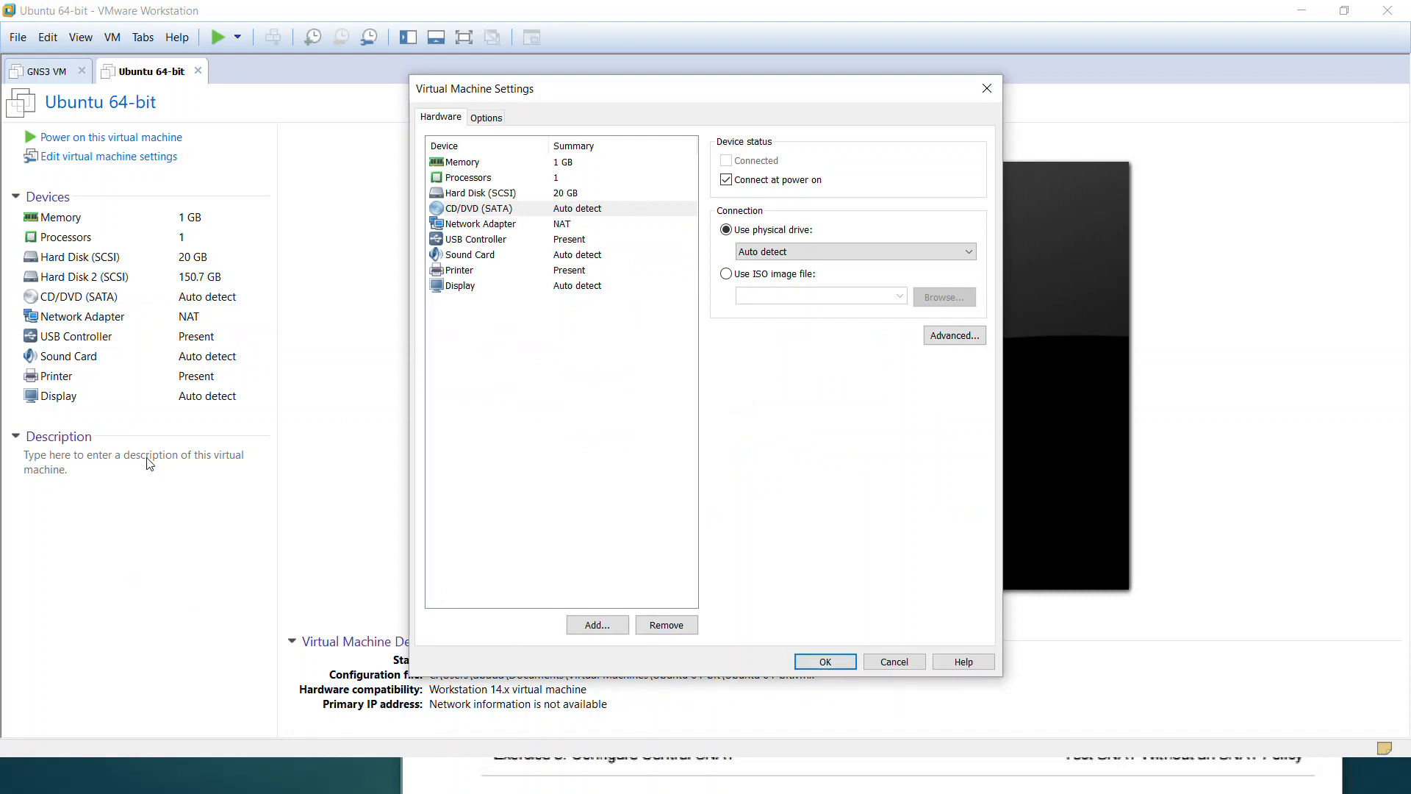
left_click(801, 661)
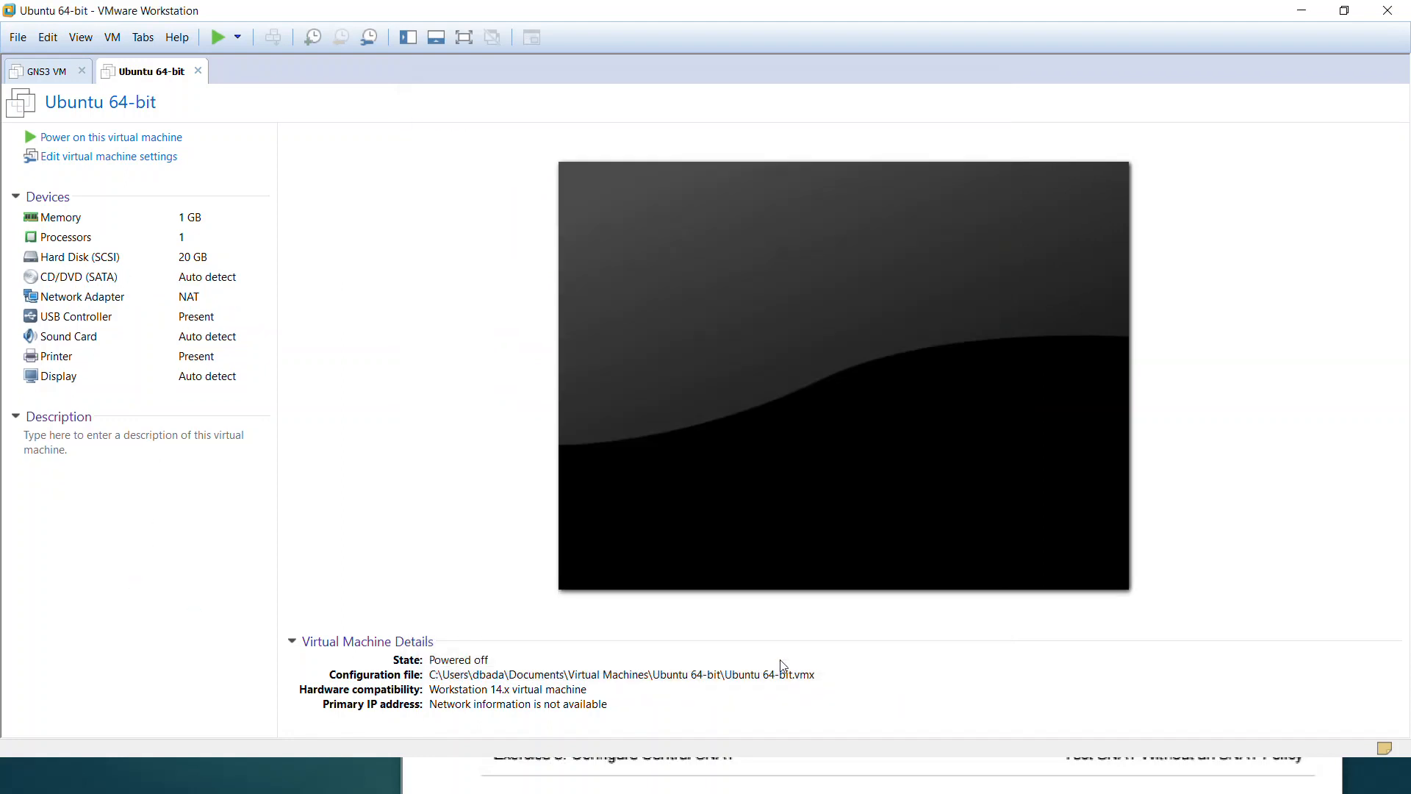
Close the Ubuntu 64-bit virtual machine's tab and power on the GNS3 VM
left_click(199, 71)
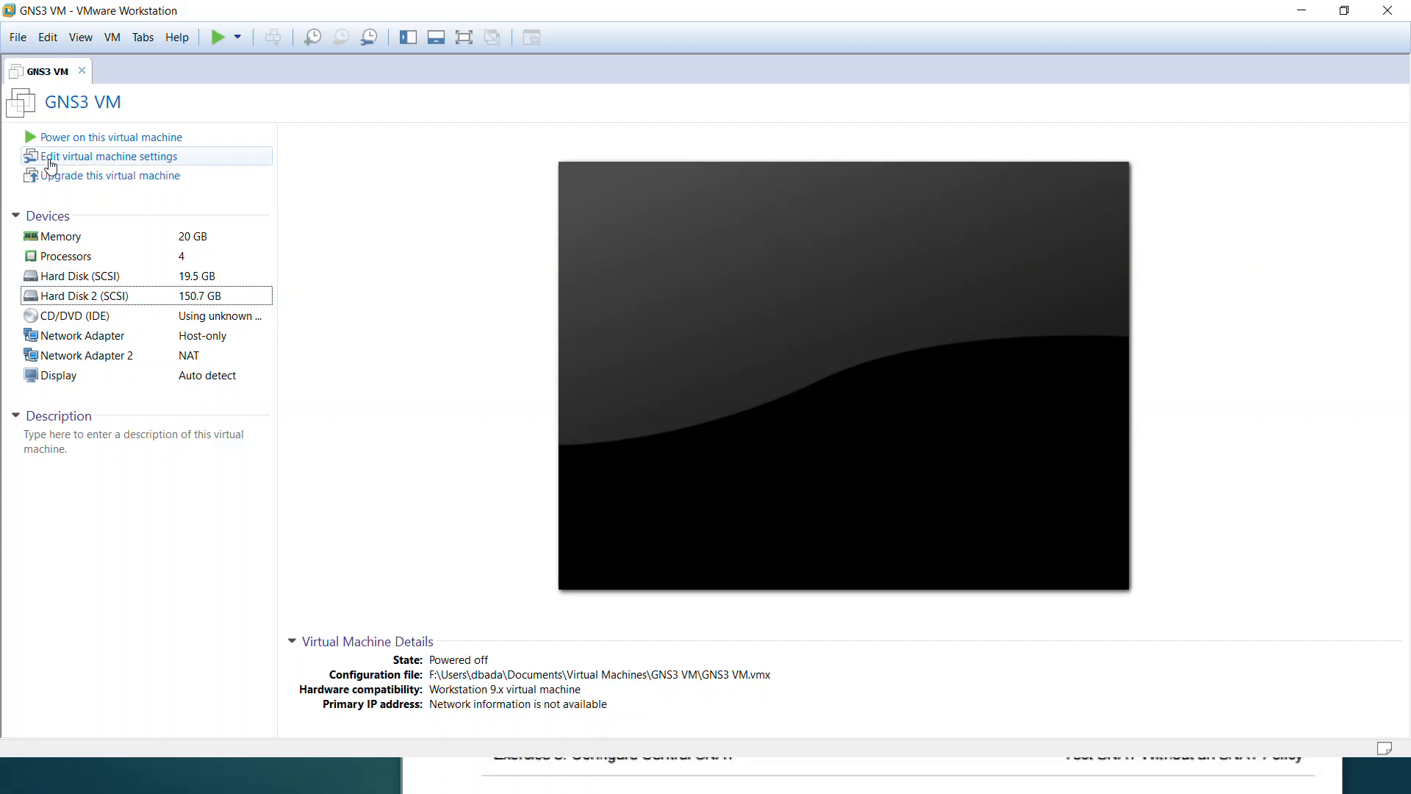
left_click(29, 141)
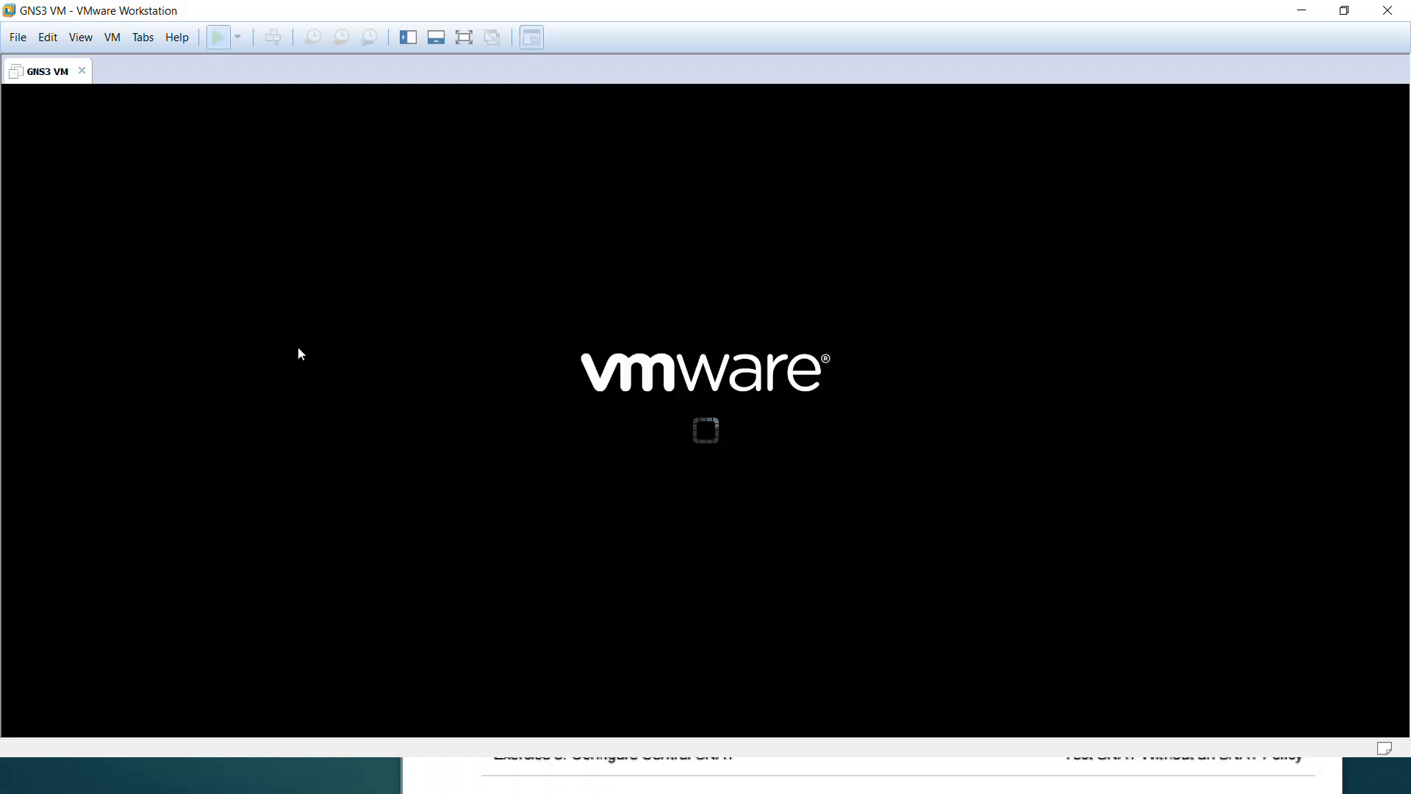